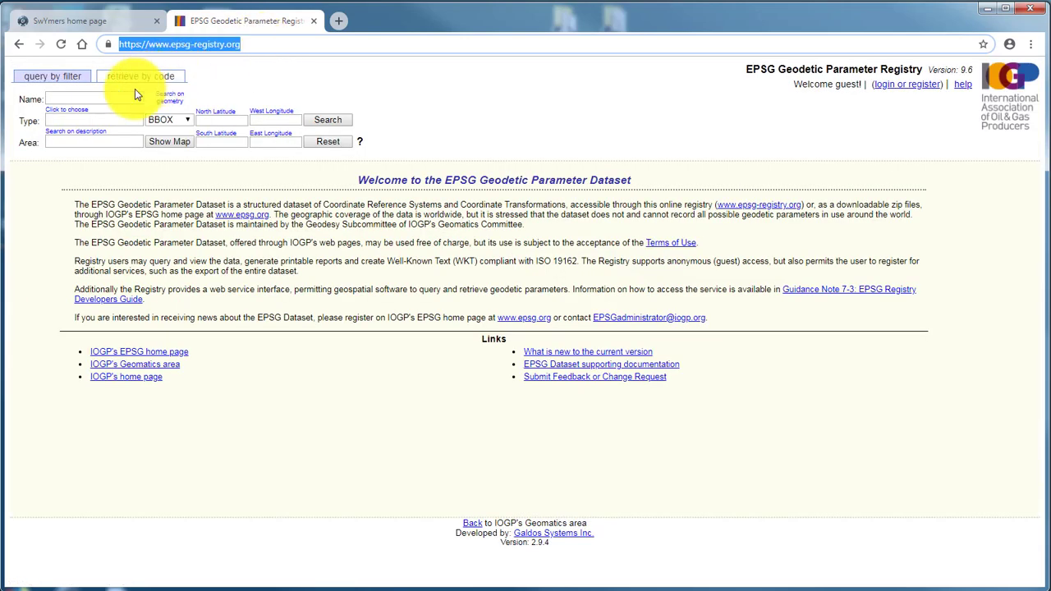
Search the EPSG registry for 'MTM Zone 8' and select the EPSG::32188 code of NAD83 / MTM zone 8
click(126, 102)
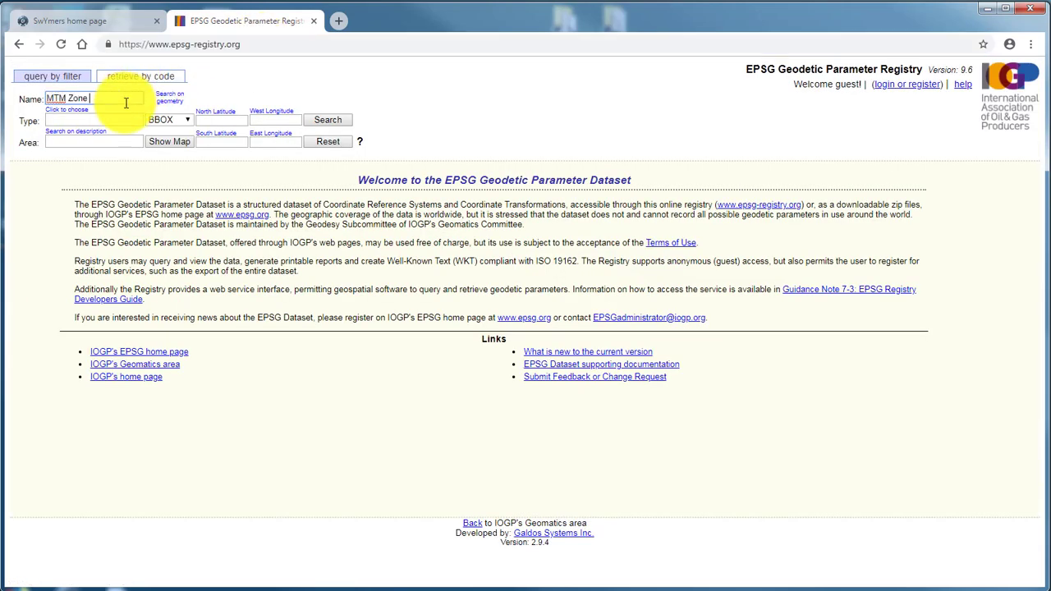
key(Return)
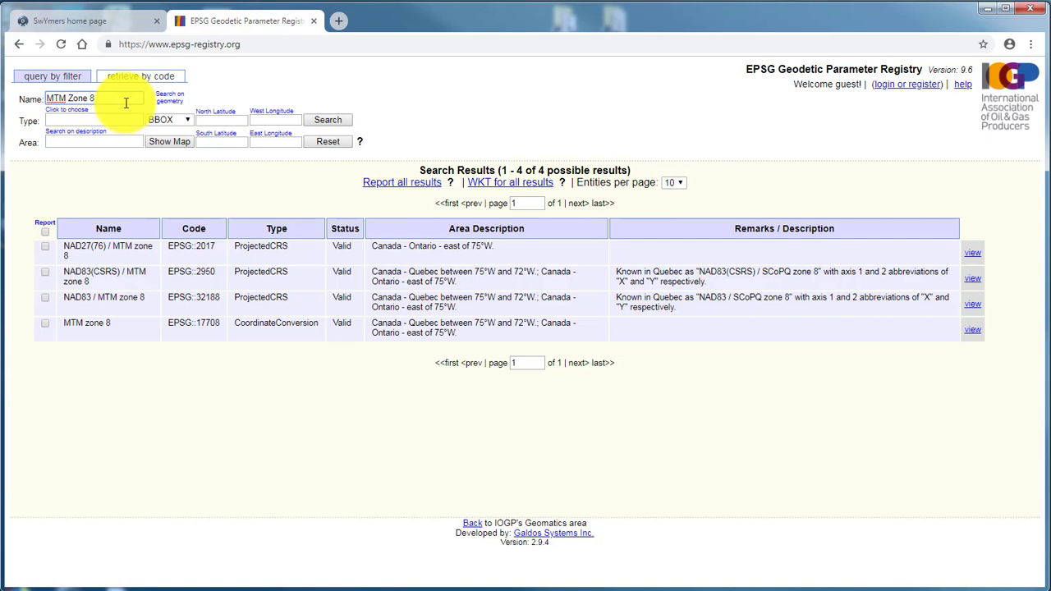
drag(61, 298, 763, 298)
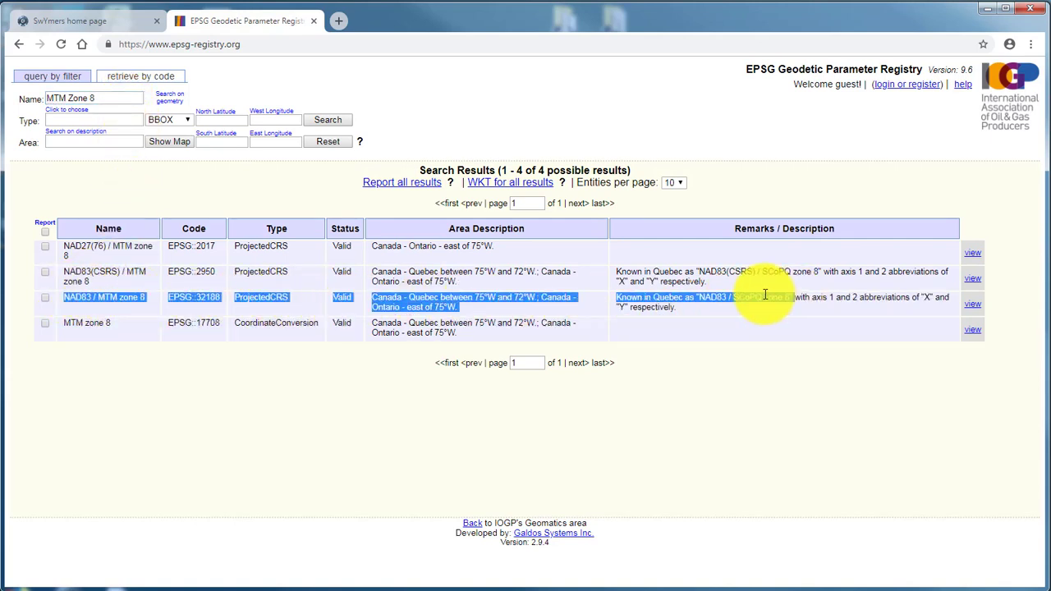
click(184, 297)
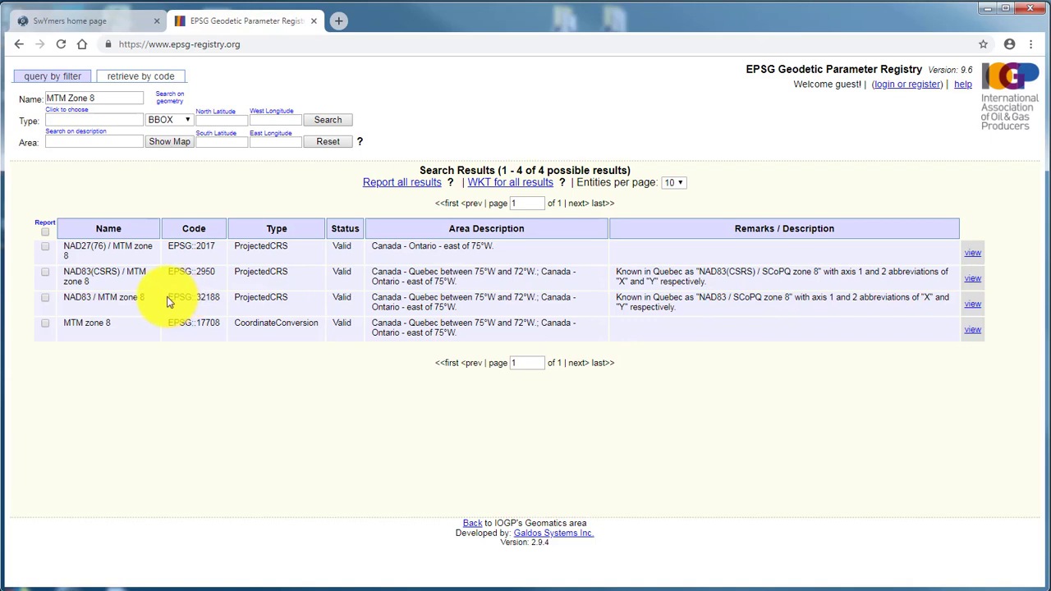
drag(170, 296, 220, 301)
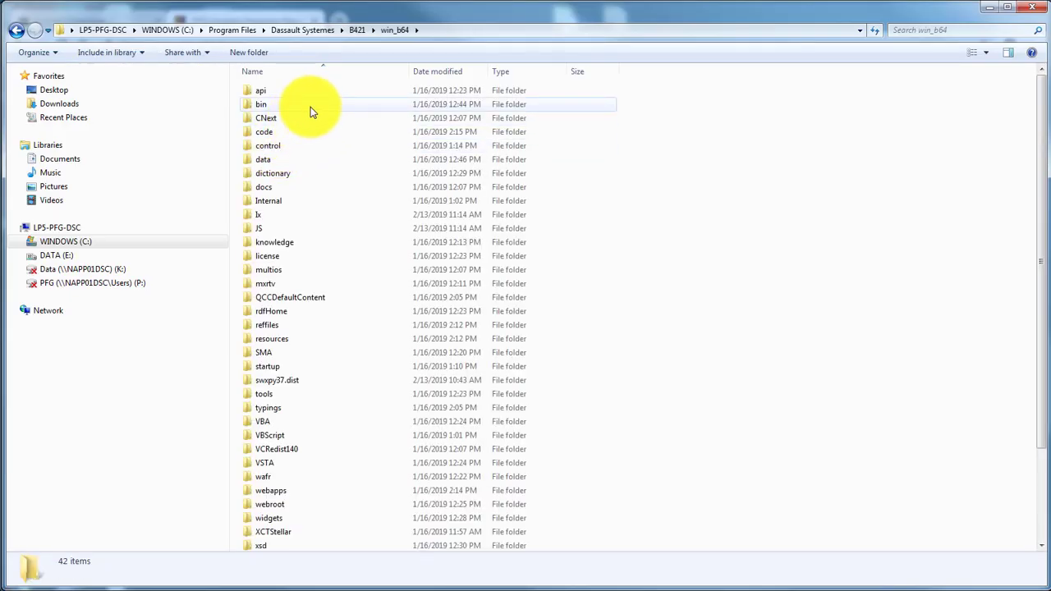
Browse into win_b64\resources\geolocation to reveal the EPSG 8.5.3 and 9.1.0 zip archives
scroll(315, 156, down, 3)
double_click(288, 228)
scroll(290, 210, down, 10)
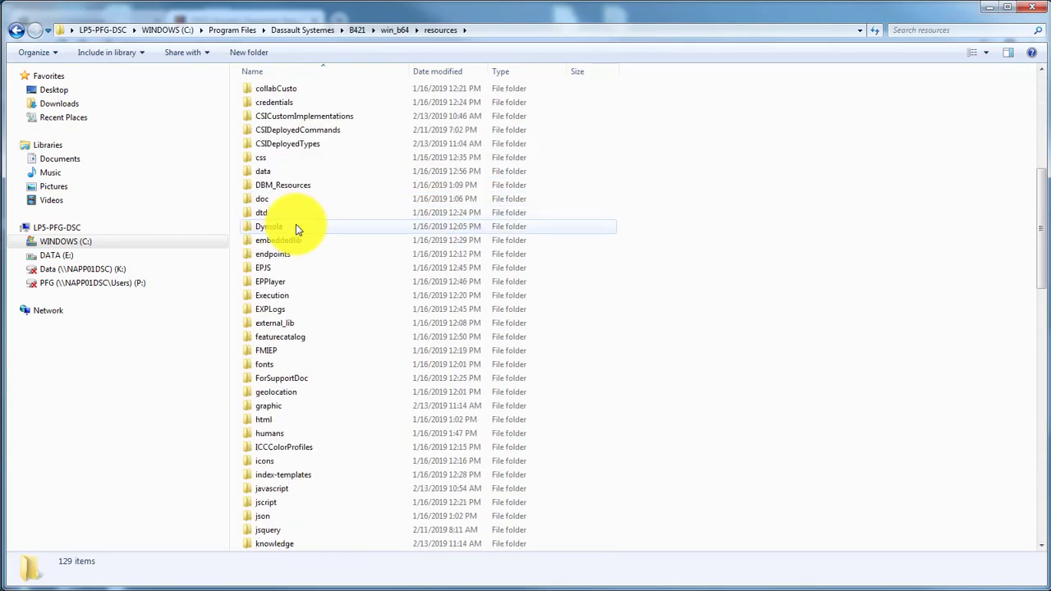
scroll(300, 257, down, 3)
double_click(279, 234)
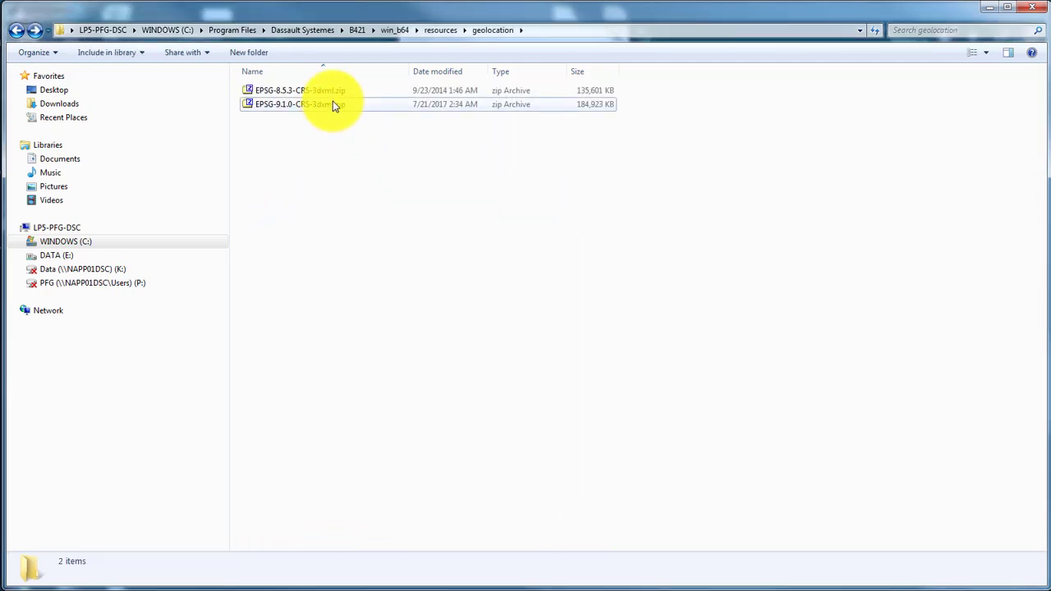
Extract EPSG-crs-32188.3dxml from the EPSG-9.1.0 archive to C:\tmp\ using the *32188 selection mask
double_click(333, 105)
click(37, 33)
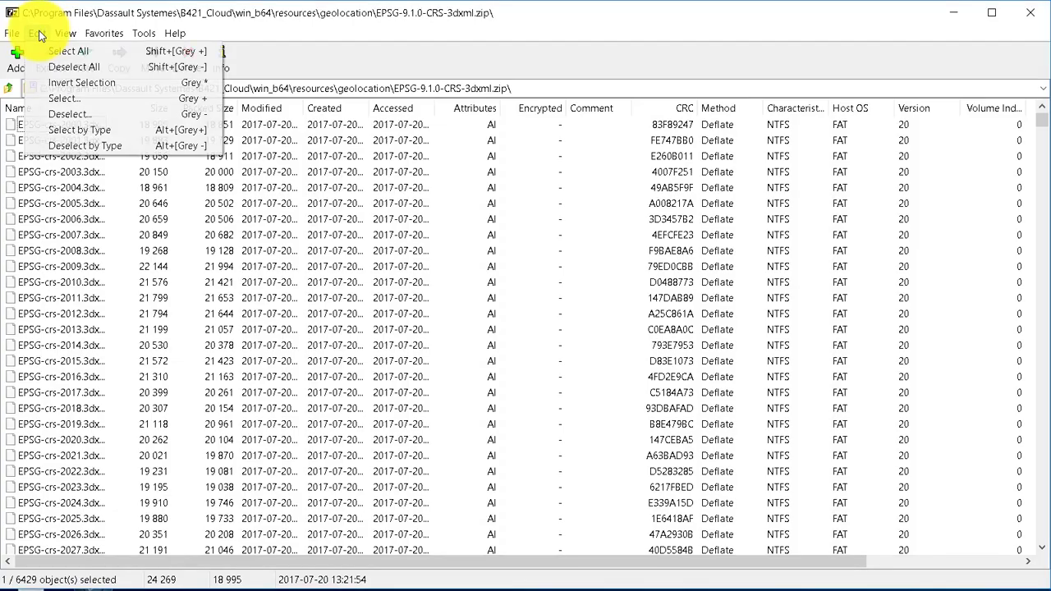
click(74, 103)
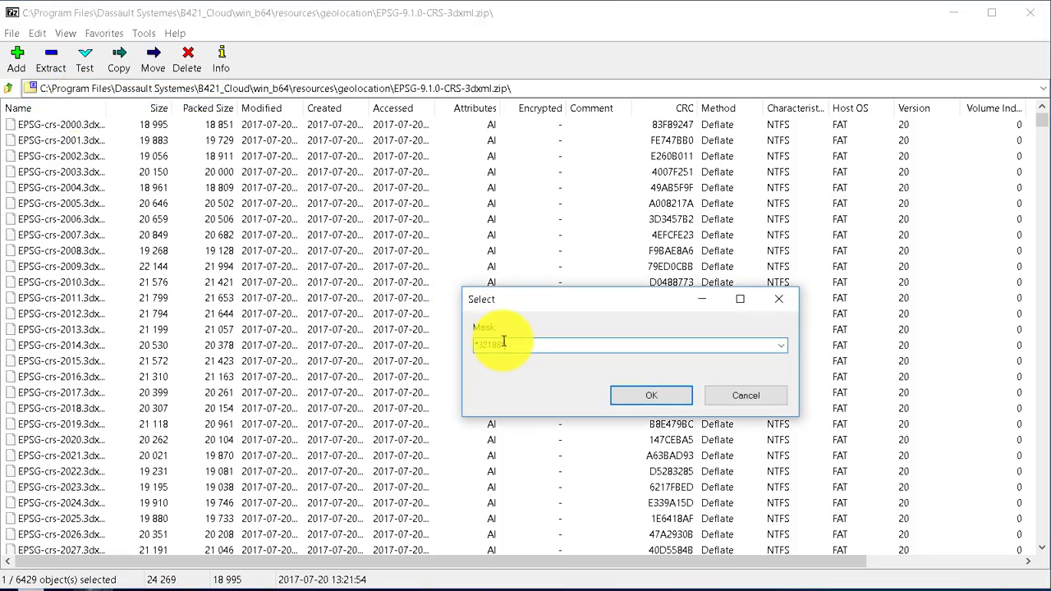
key(Return)
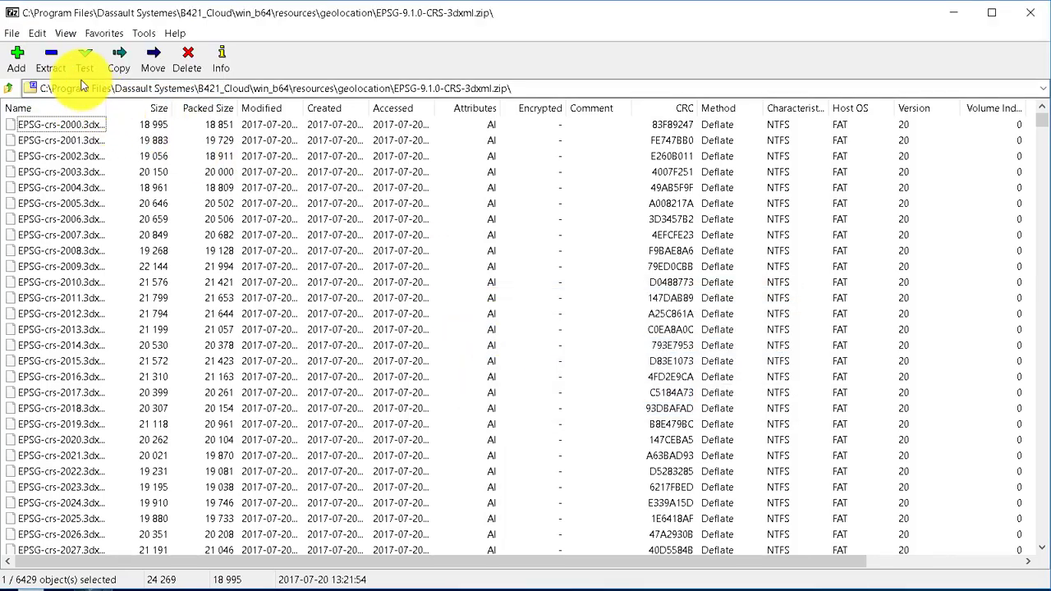
click(118, 59)
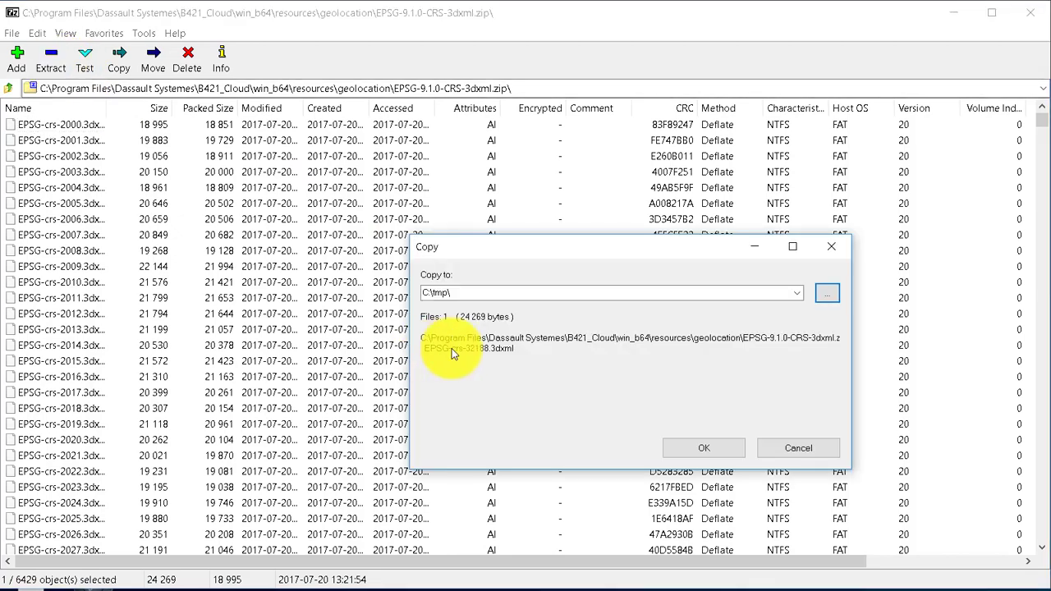
click(697, 448)
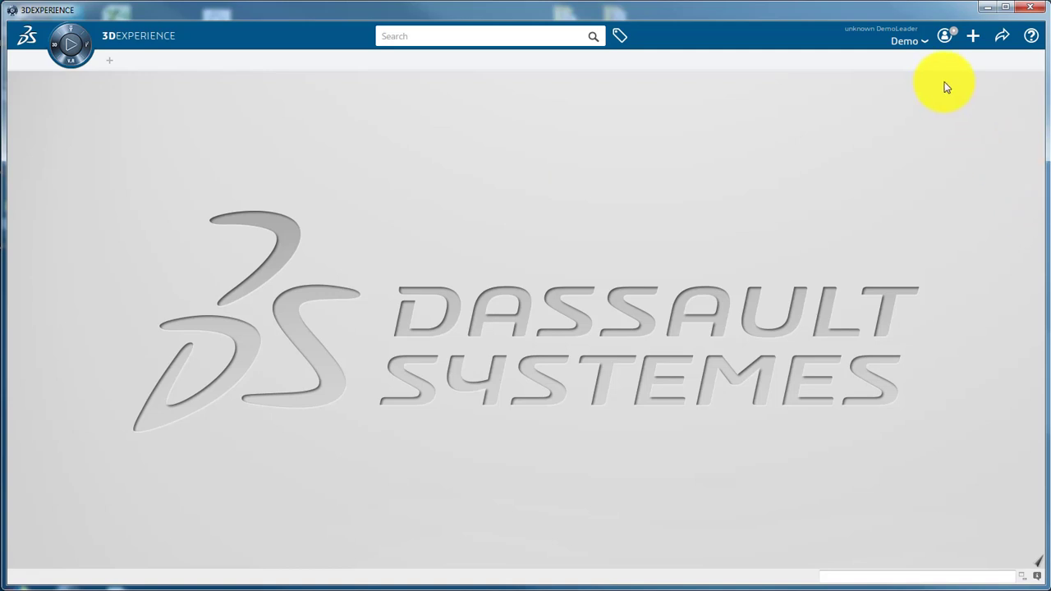
click(926, 53)
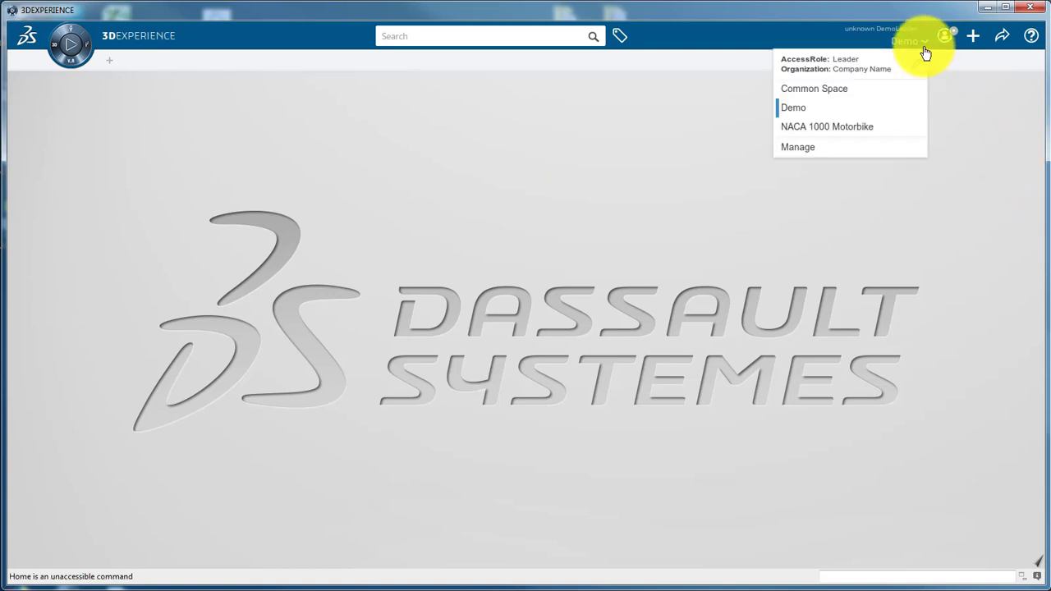
click(803, 105)
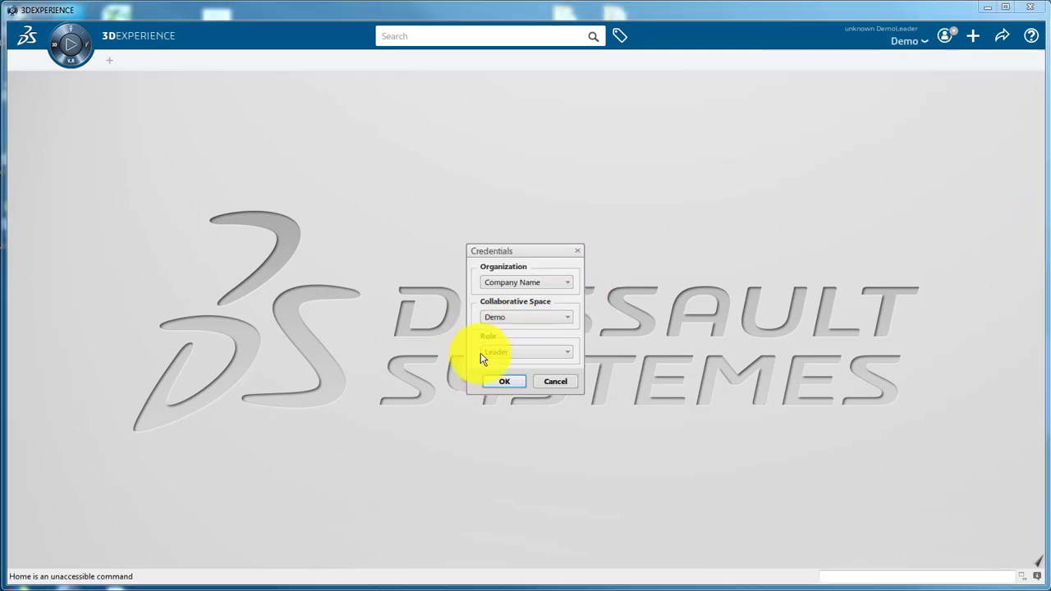
click(501, 382)
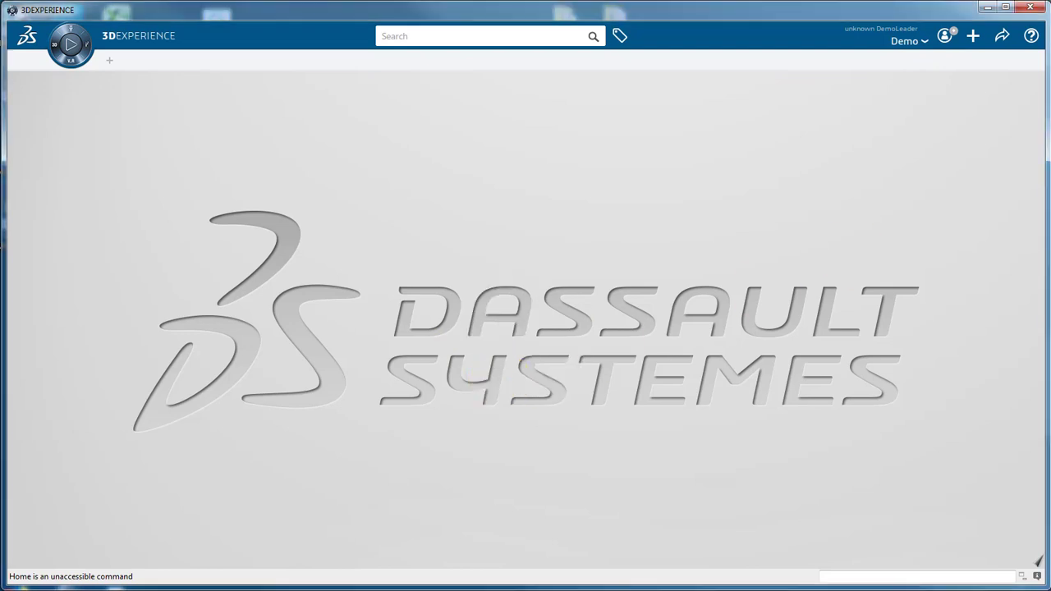
Import EPSG-crs-32188.3dxml from C:\temp, bringing in NAD83 / MTM zone 8 B.1 Projected
click(976, 45)
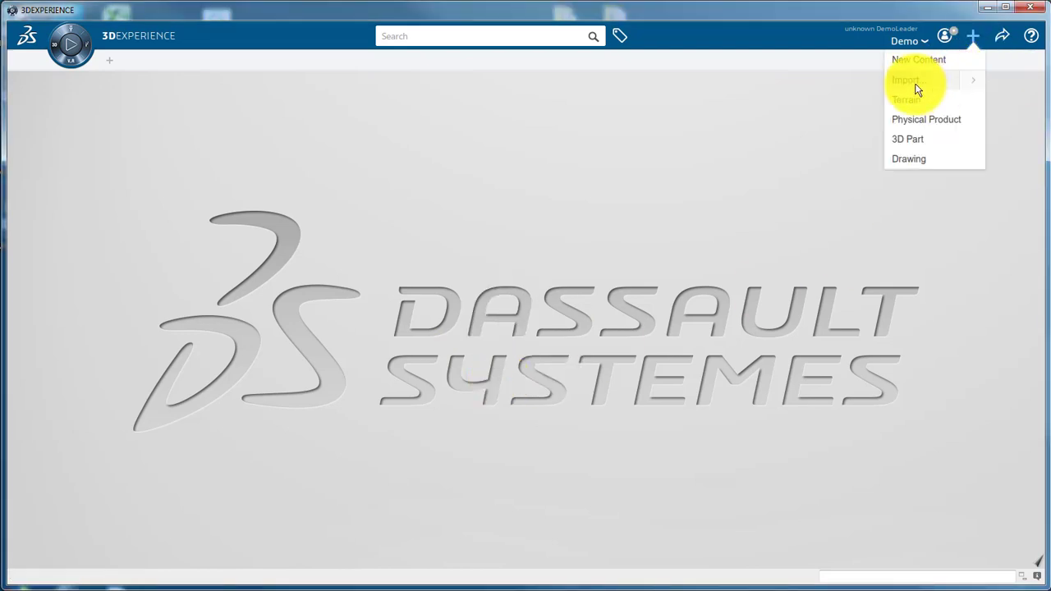
click(886, 79)
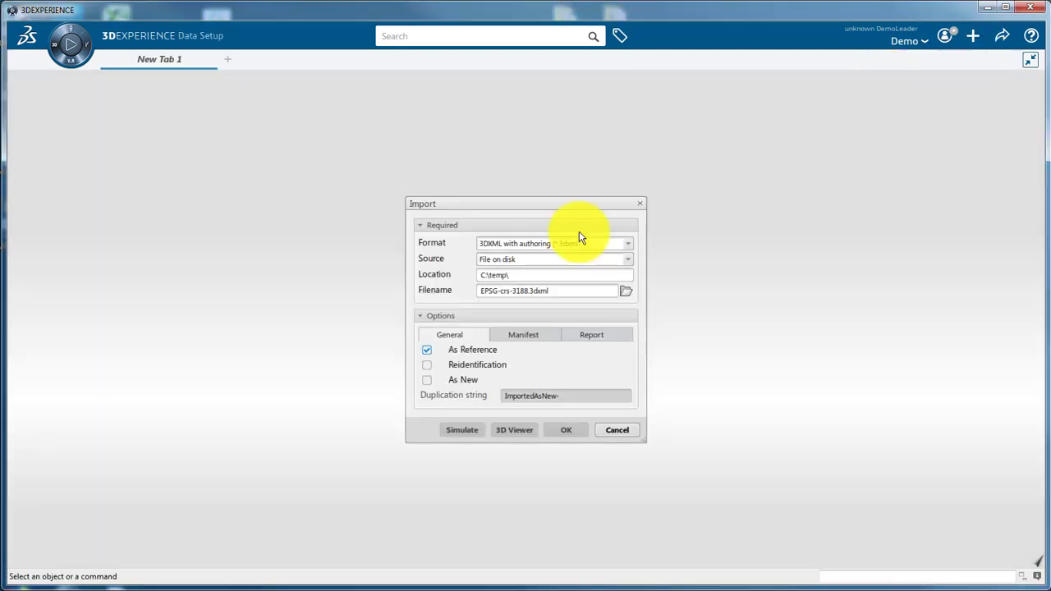
click(628, 292)
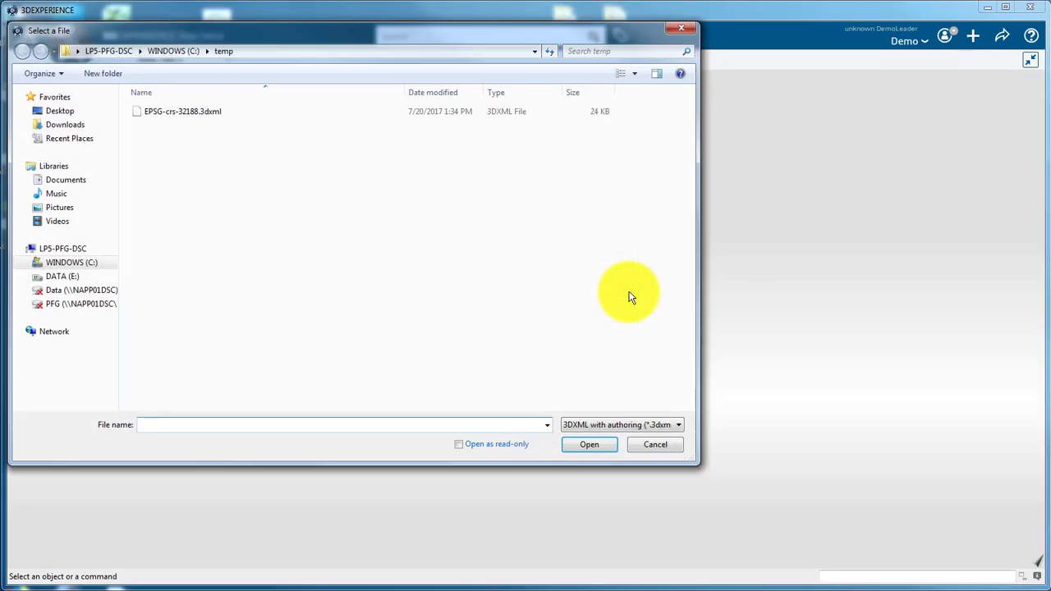
click(214, 112)
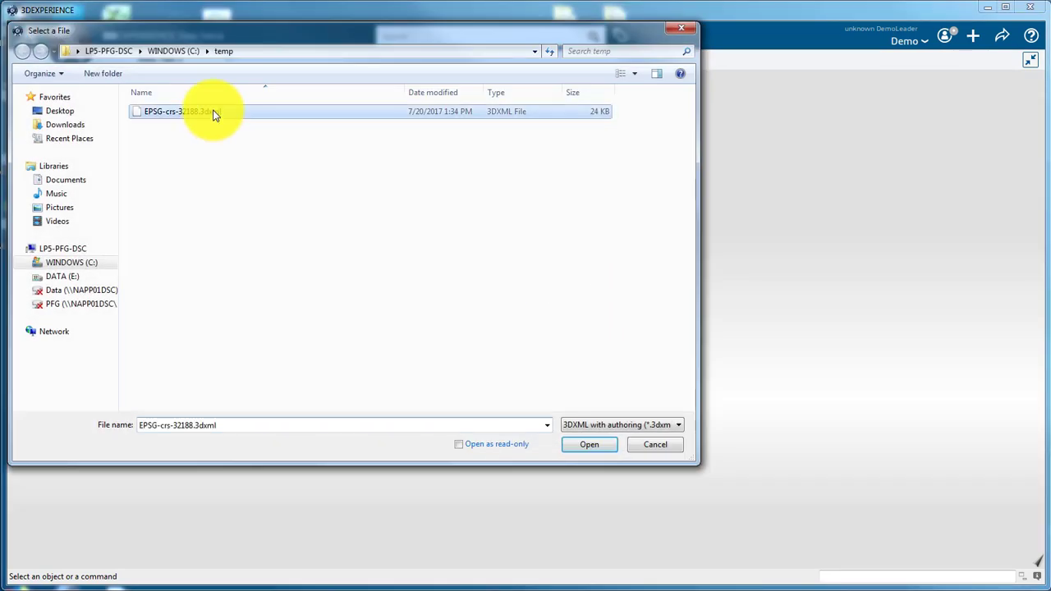
click(583, 445)
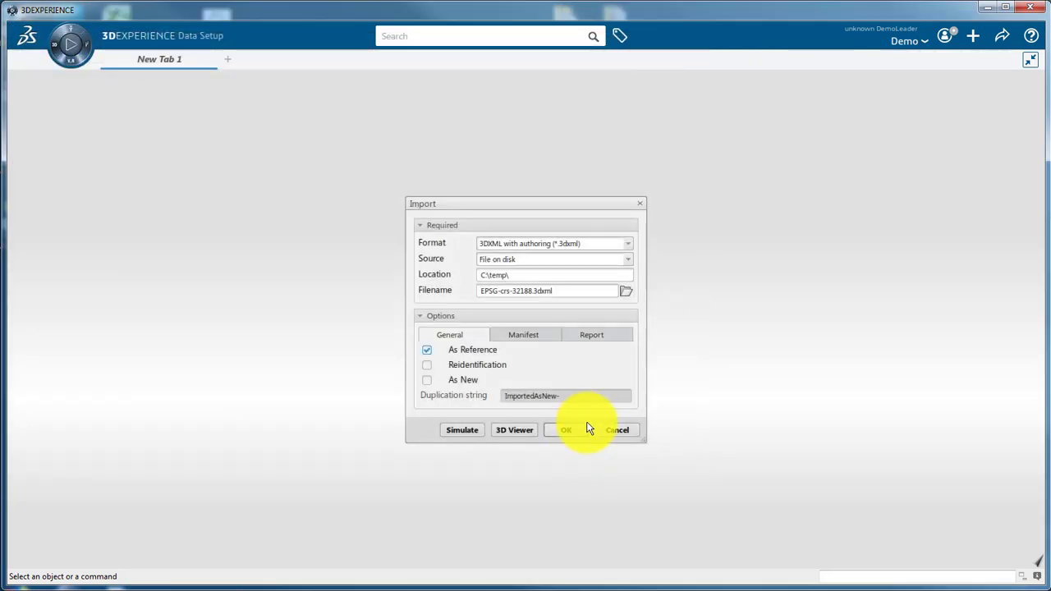
click(572, 435)
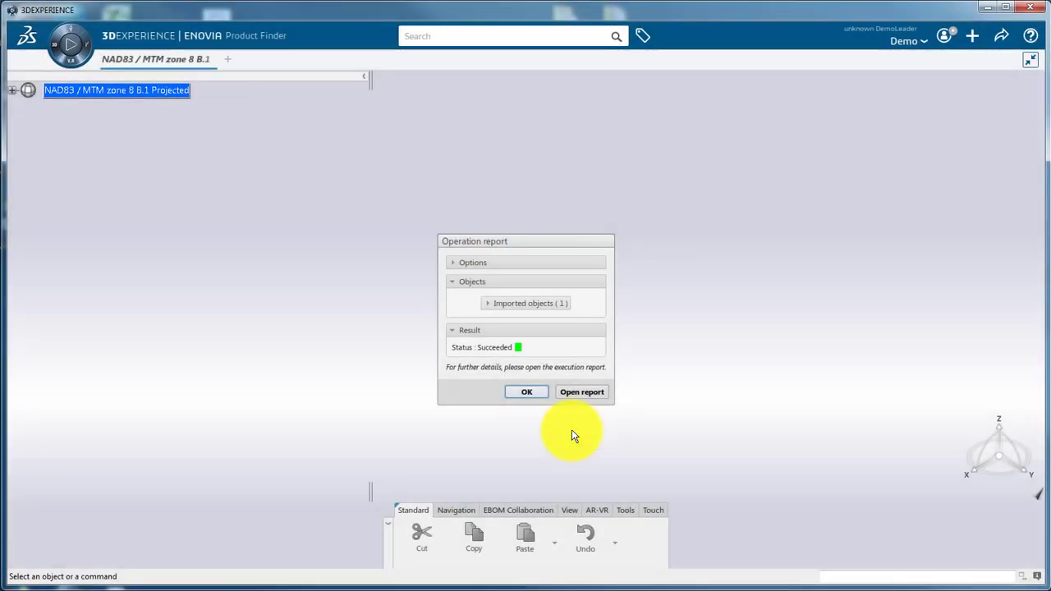
Close the Operation report, then reconnect to the Demo collaborative space with the Owner role
click(529, 392)
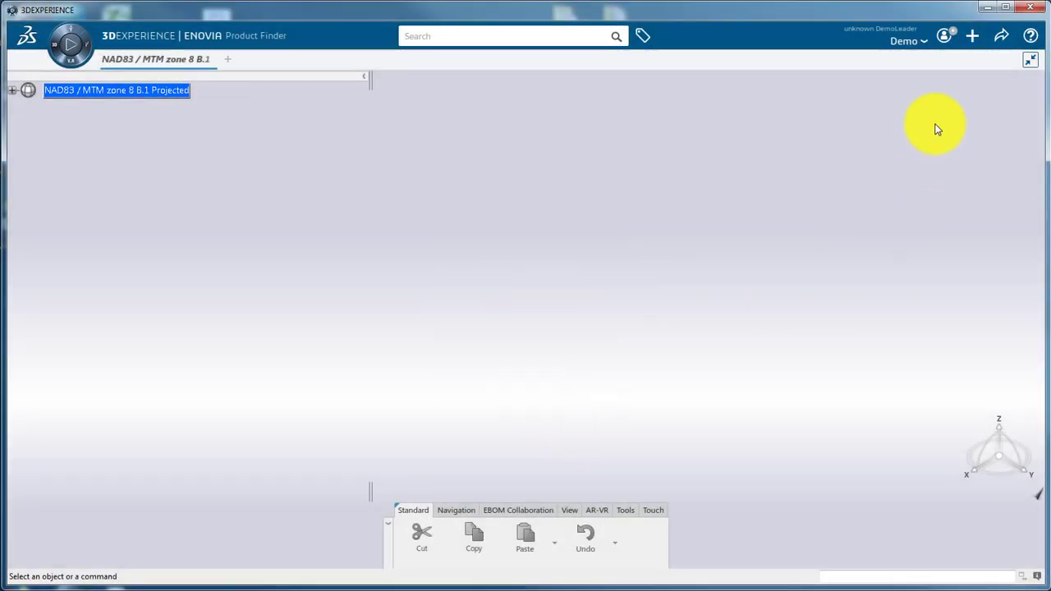
click(919, 43)
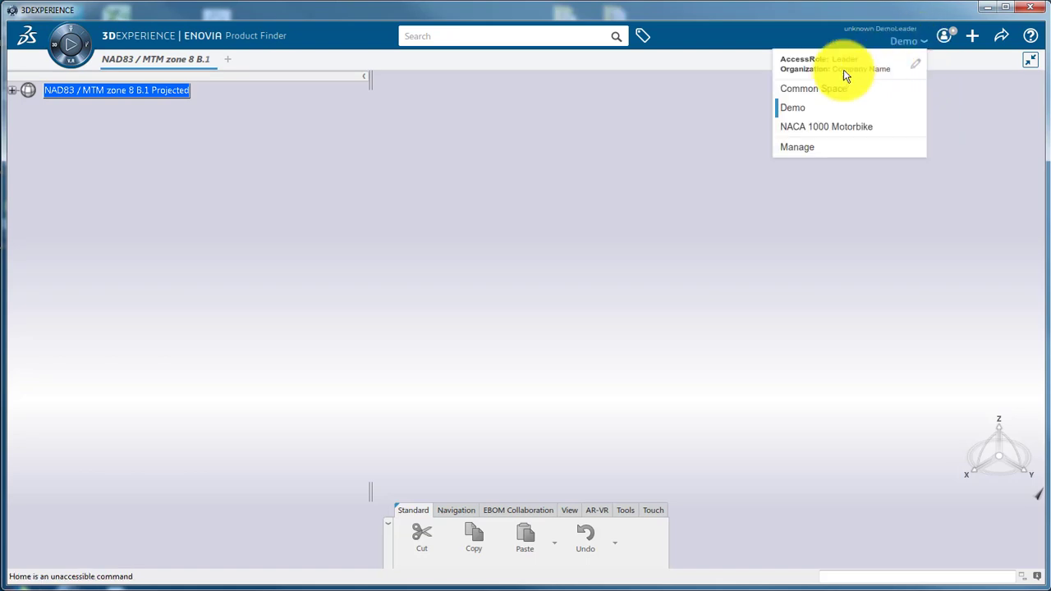
click(794, 106)
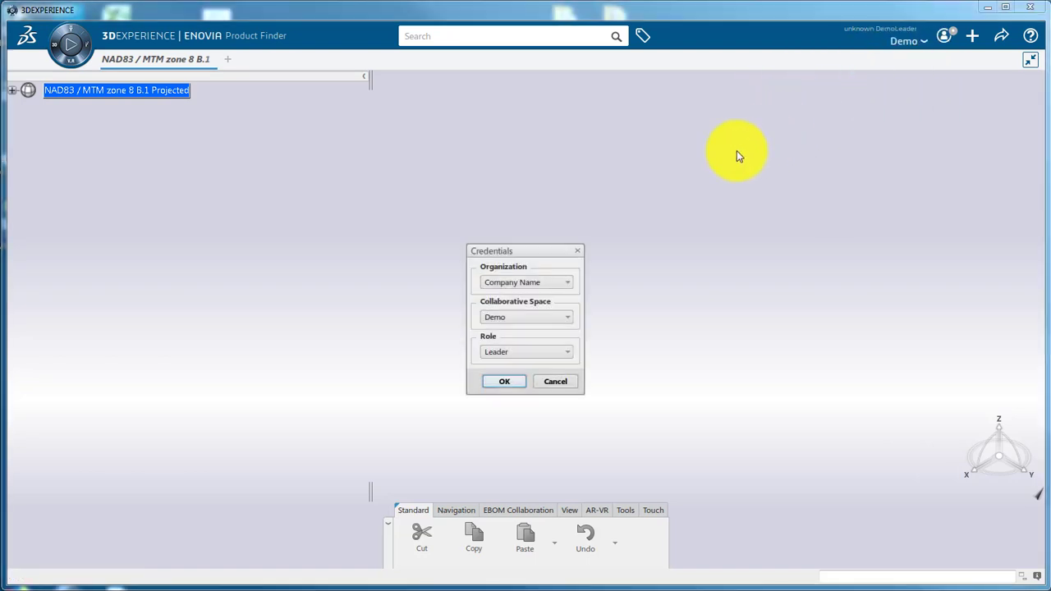
click(510, 353)
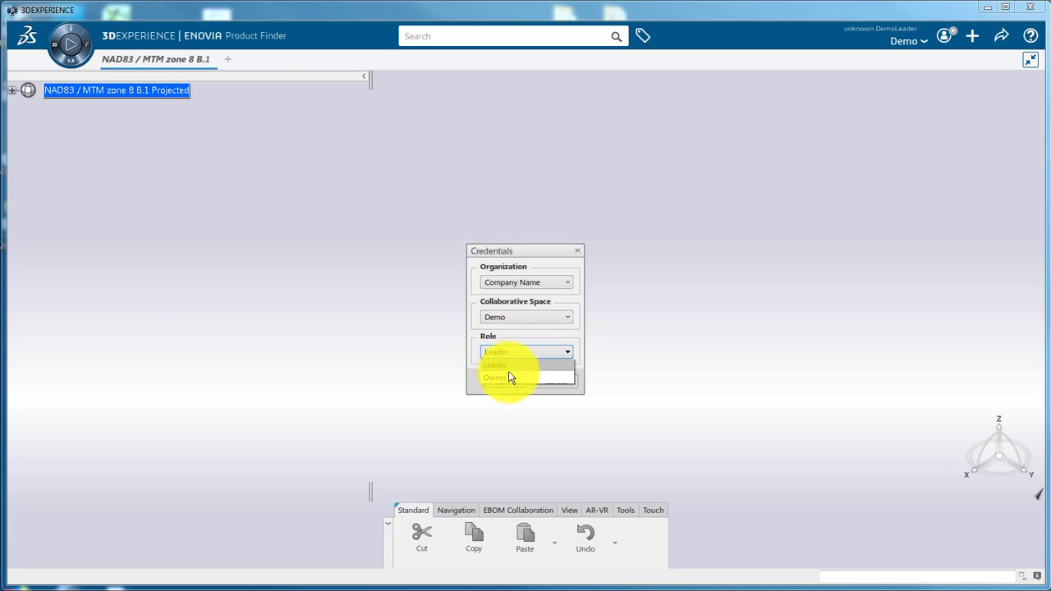
click(509, 377)
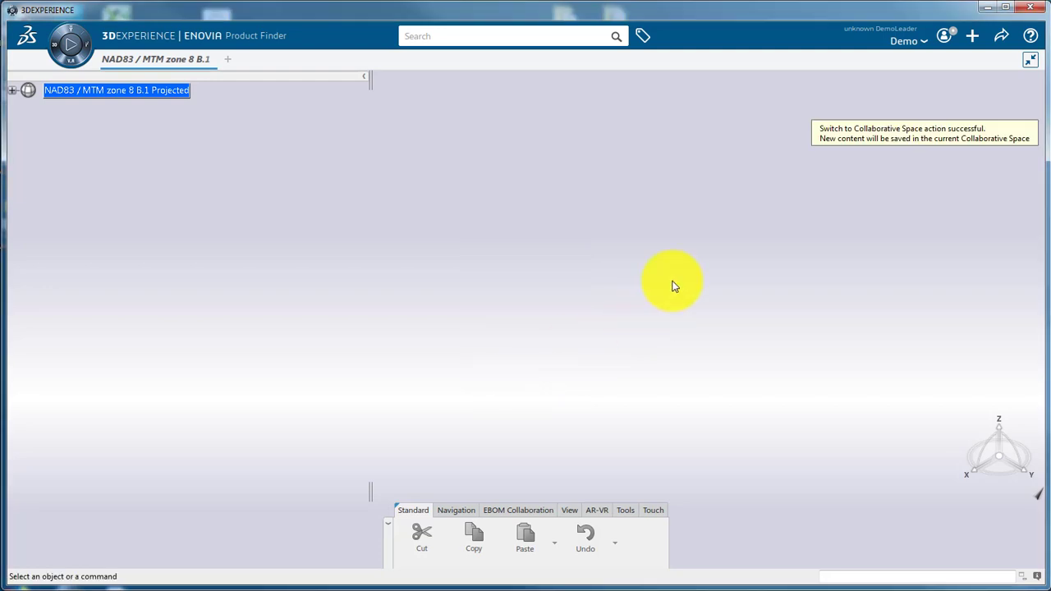
Launch Data Setup from the compass and scroll the resource tables down to Geolocation Resources
click(67, 37)
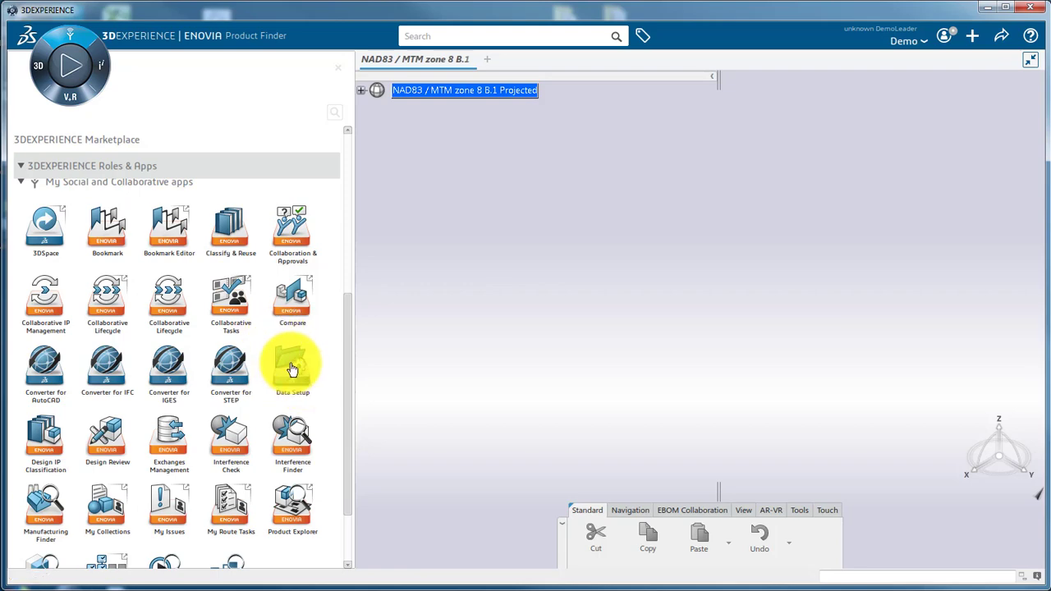
click(292, 369)
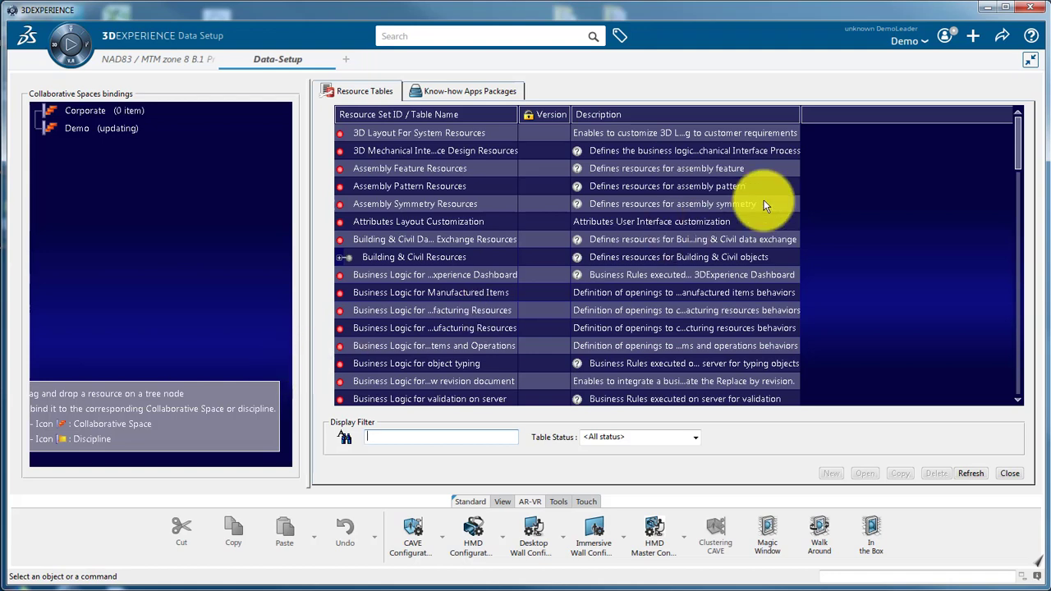
drag(1019, 140, 1017, 221)
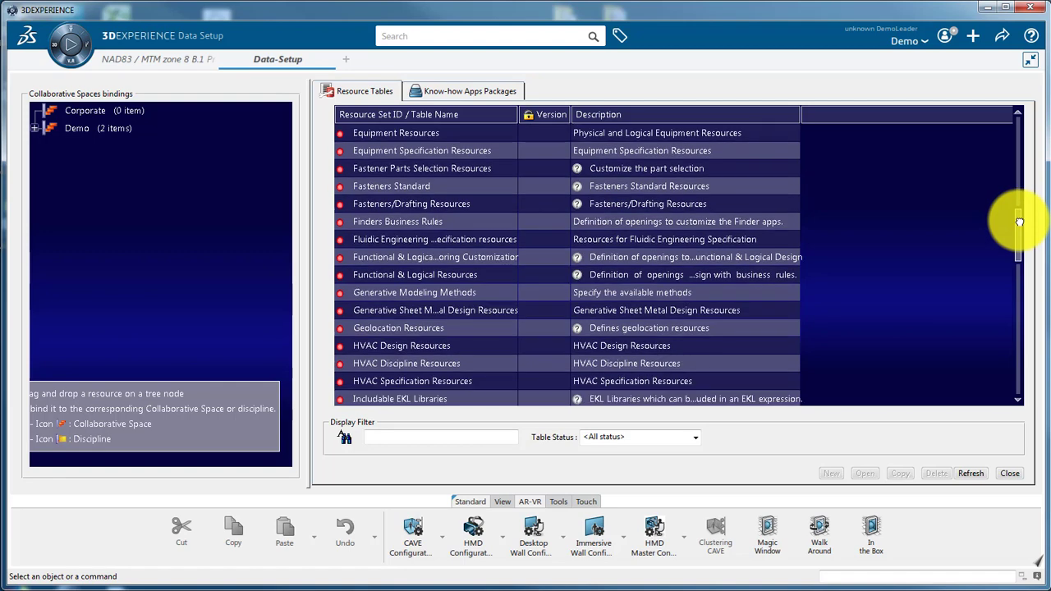
Create a new Geolocation resource table named Geoloc-Resource-MTMZone8
click(424, 329)
right_click(425, 329)
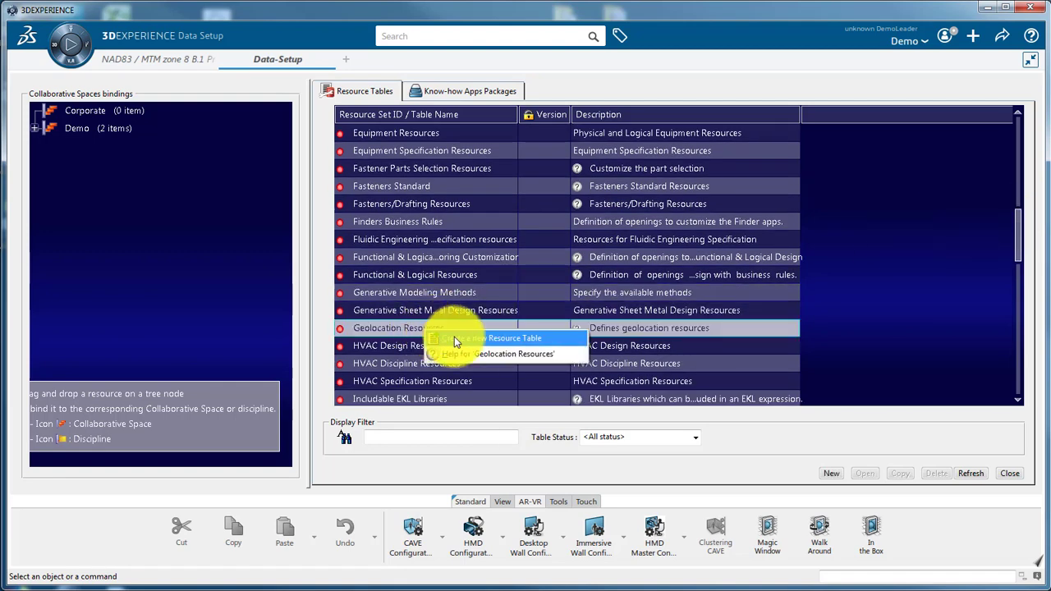
click(454, 336)
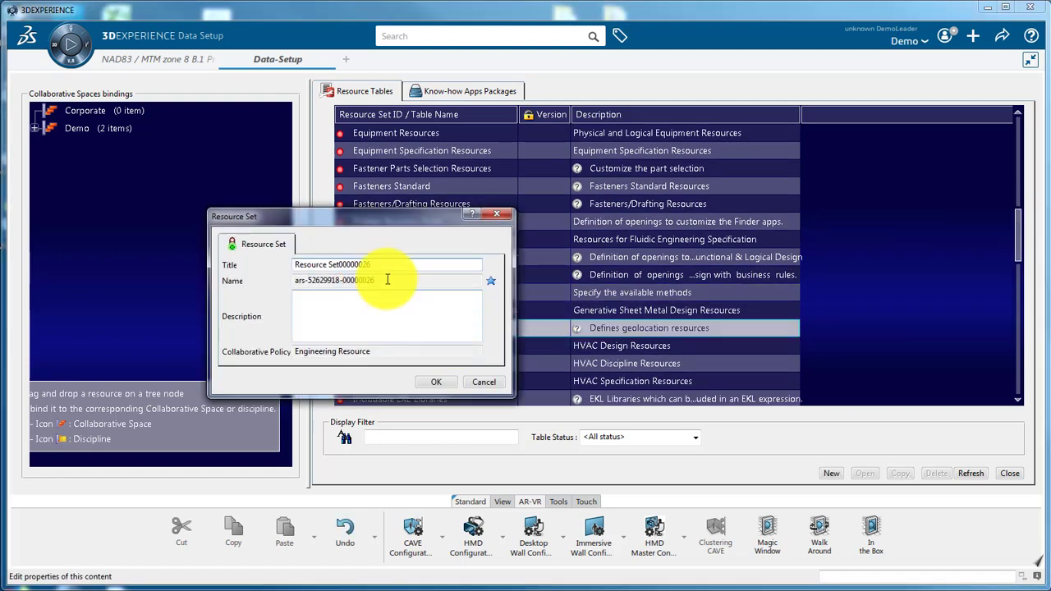
drag(377, 264, 292, 263)
text(Geoloc-Resource-MTMZone)
text(8)
key(Return)
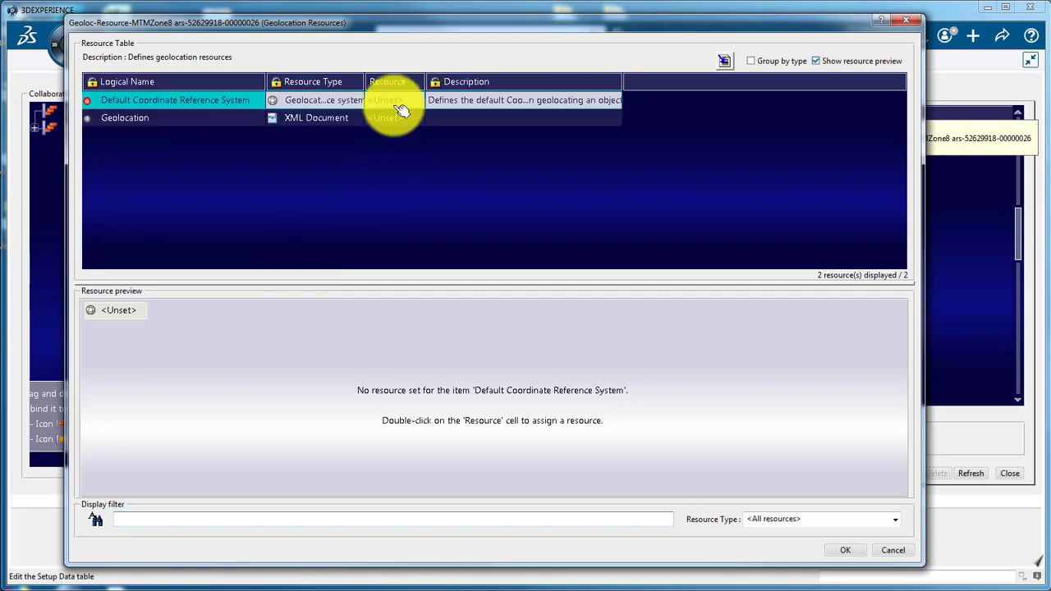
Assign NAD83 / MTM zone 8 B.1 Projected as the table's Default Coordinate Reference System
right_click(398, 106)
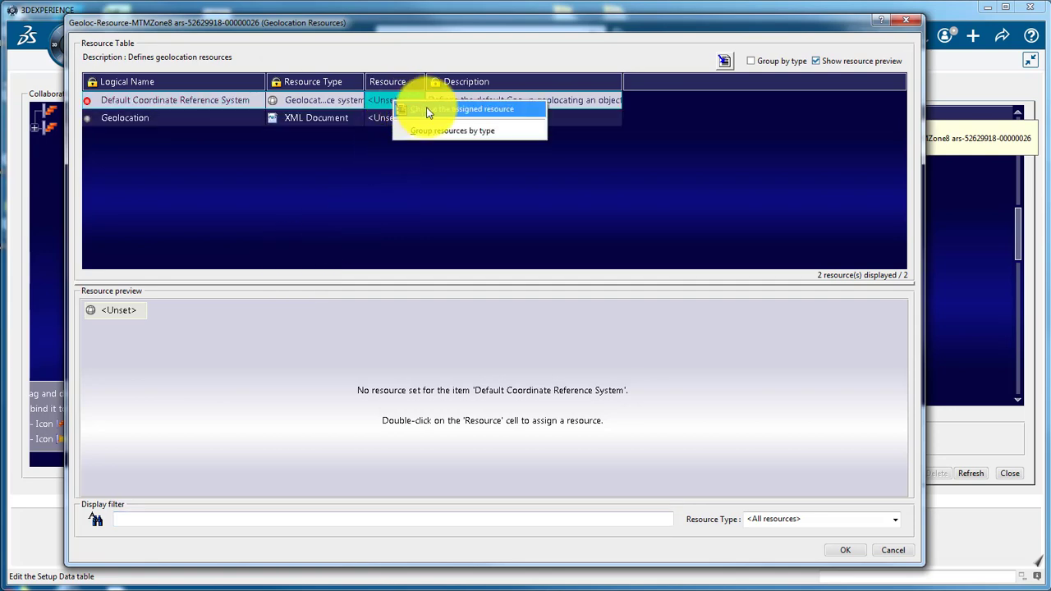
click(413, 108)
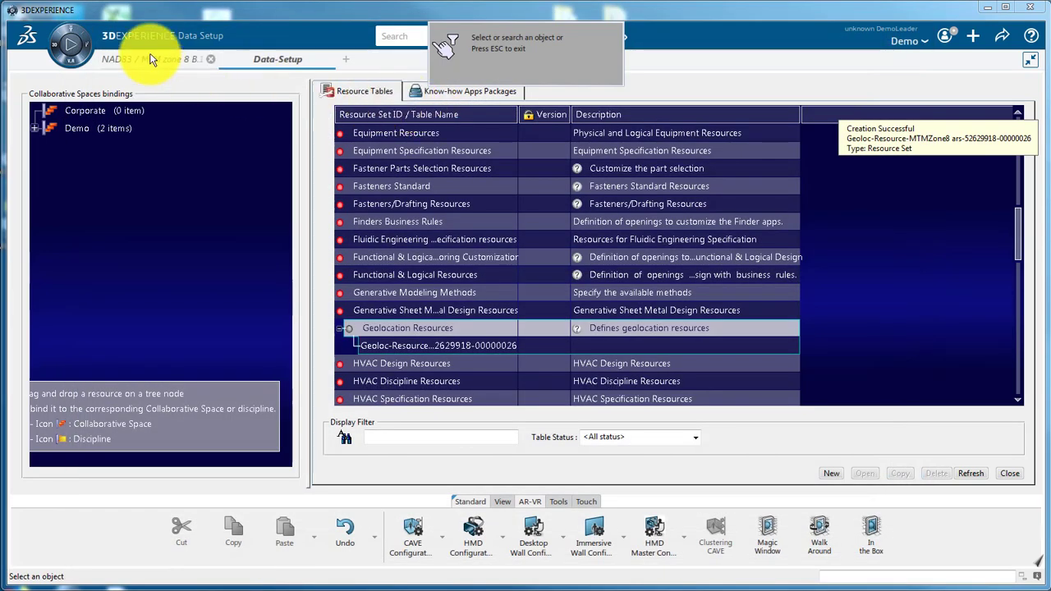
click(151, 59)
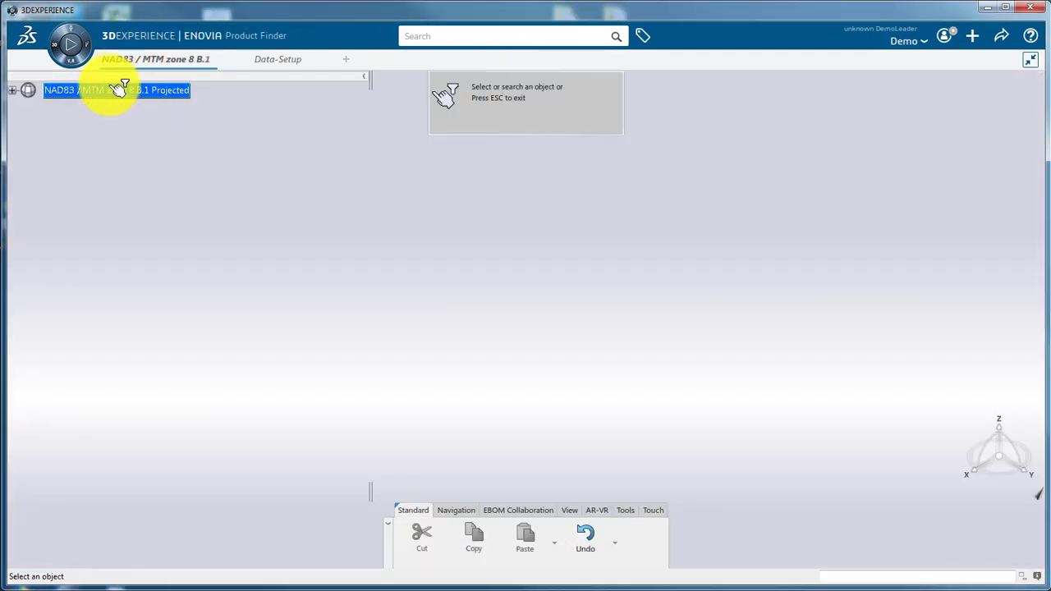
double_click(121, 87)
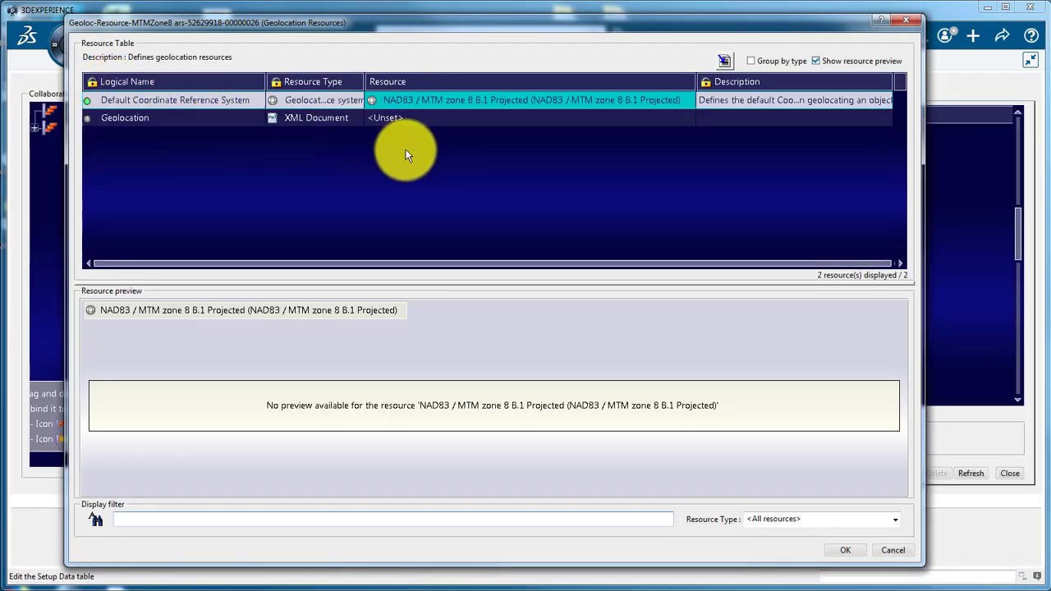
right_click(417, 123)
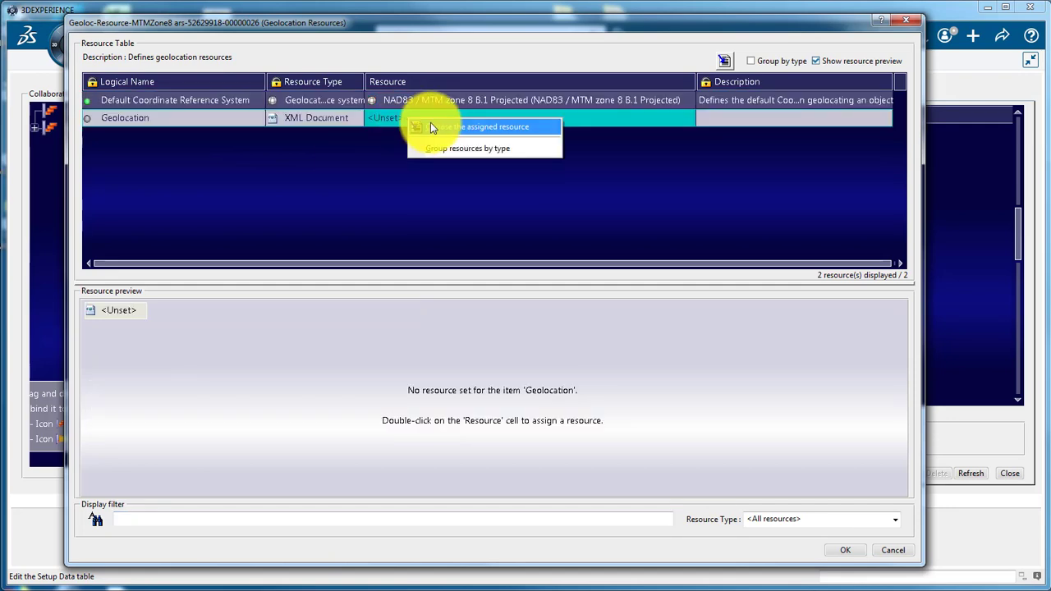
Import Geolocation.xml as Geolocation A.1 and assign it as the table's Geolocation resource
click(438, 128)
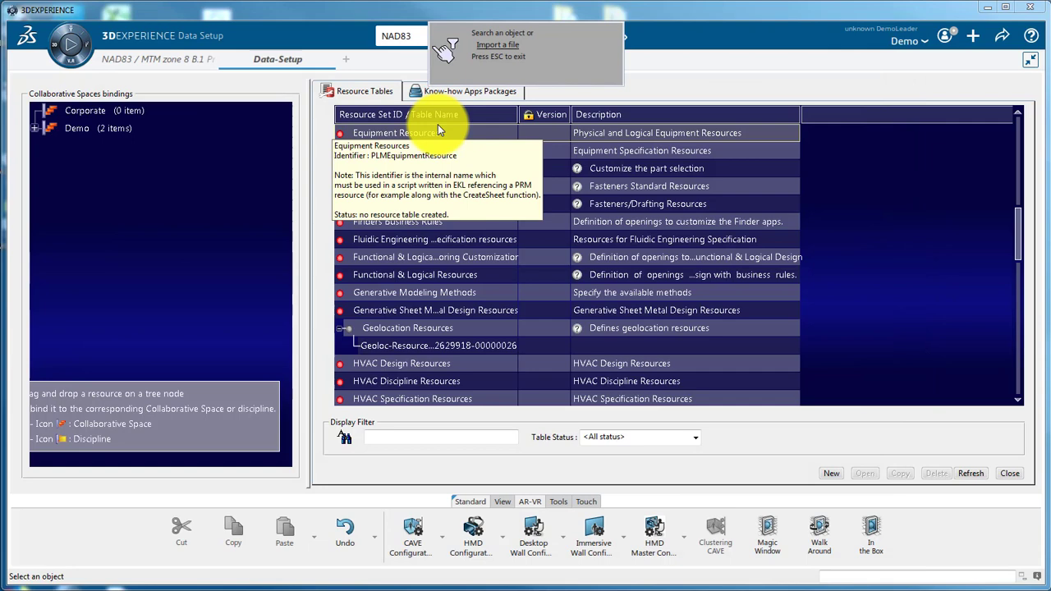
click(484, 44)
click(312, 206)
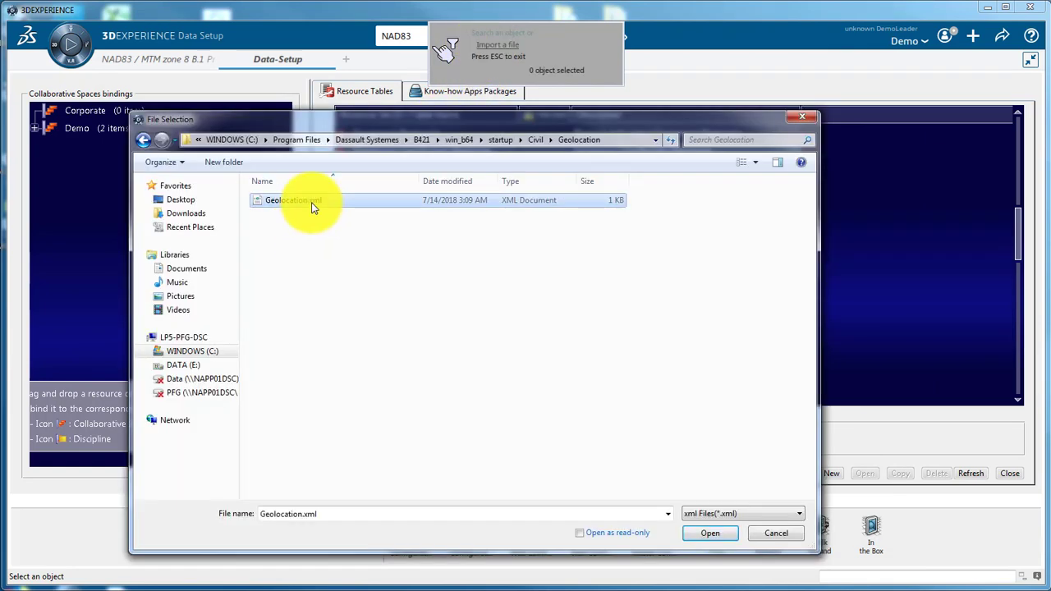
click(708, 534)
click(454, 439)
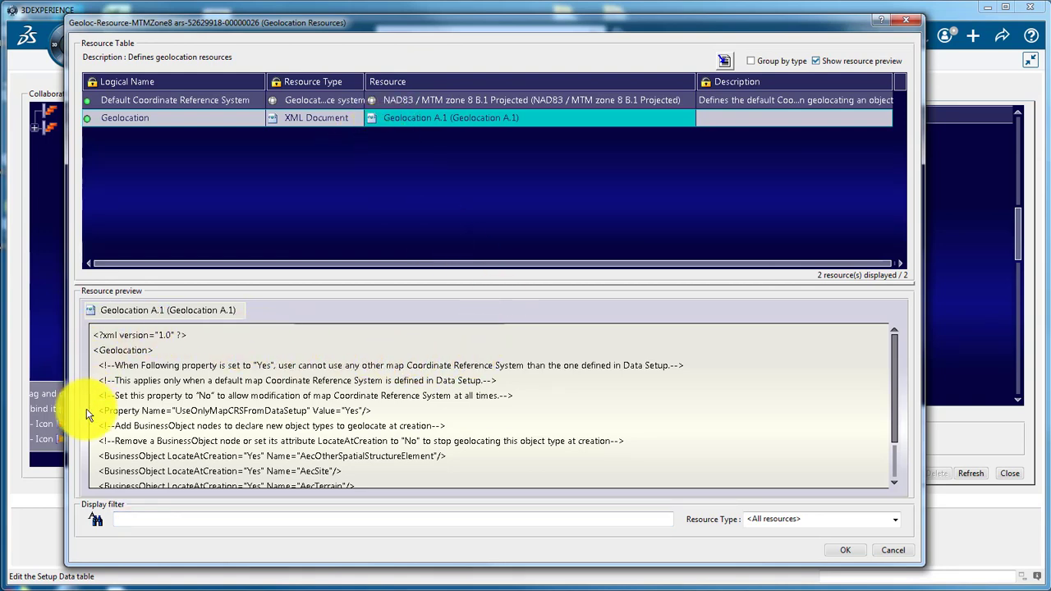
Close the resource table, bind Geoloc-Resource-MTMZone8 to the Demo space, and save revision A.1
click(847, 549)
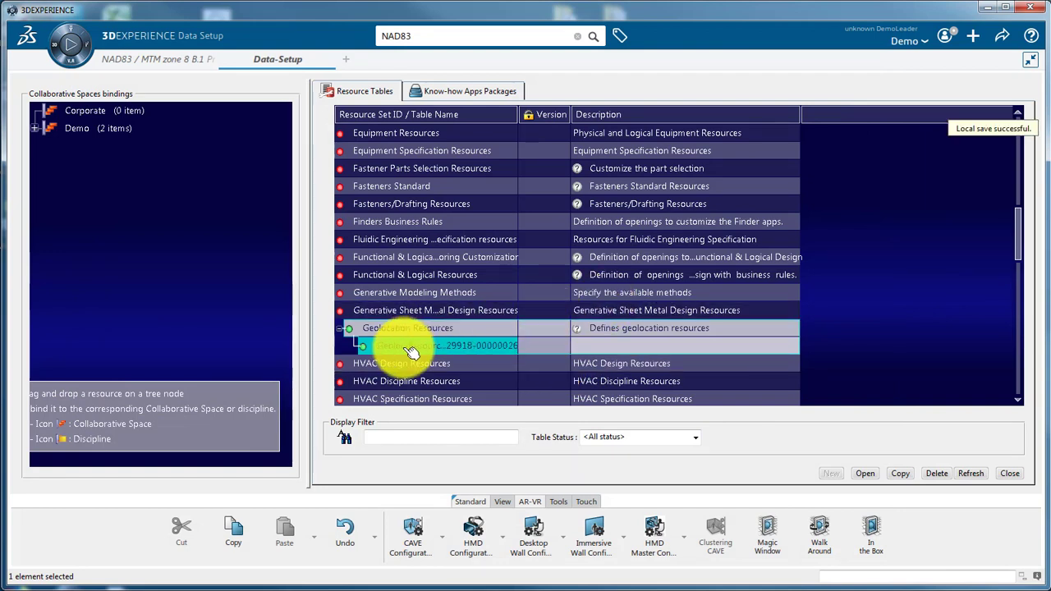
drag(411, 352, 92, 131)
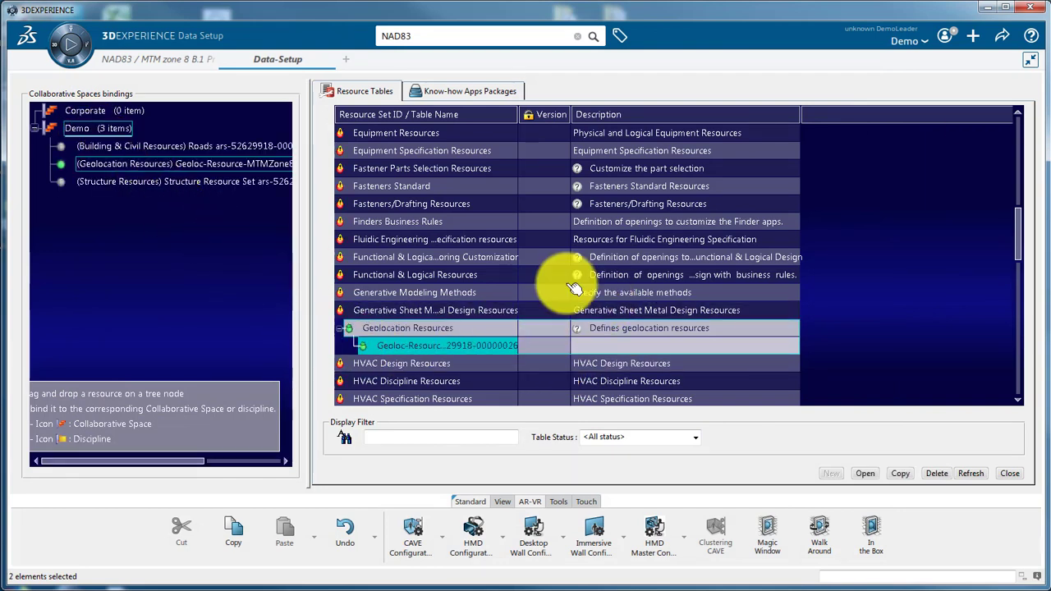
click(1002, 36)
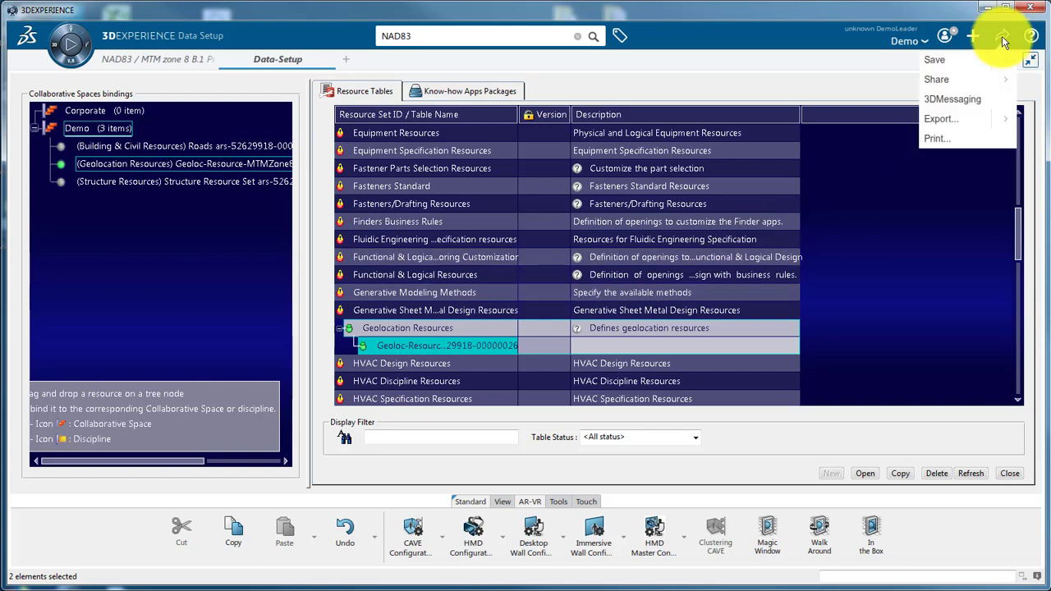
click(938, 60)
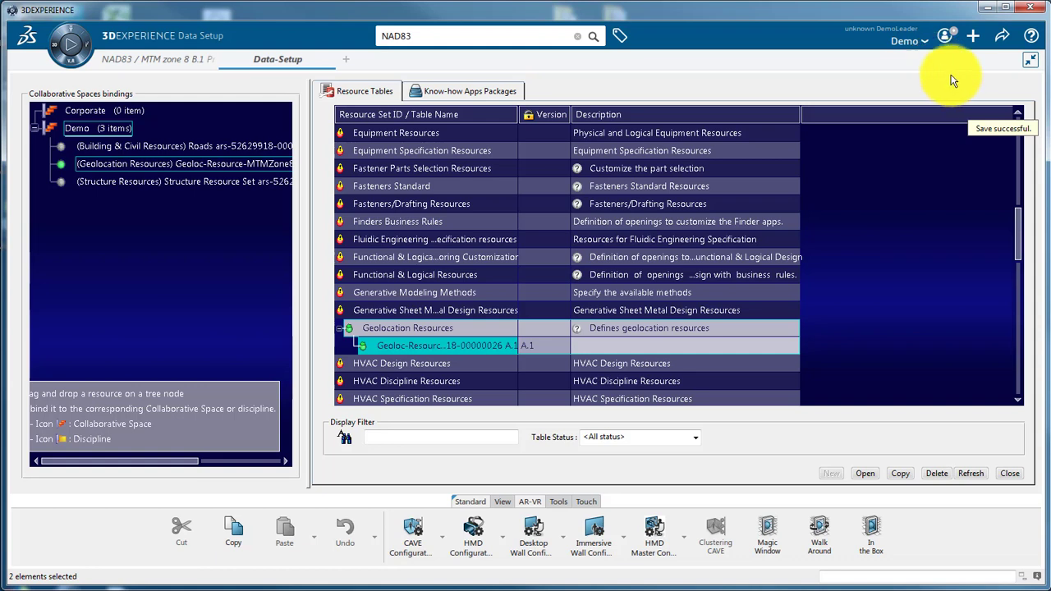
Close Data Setup and reconnect to the Demo space with the Leader role
click(330, 60)
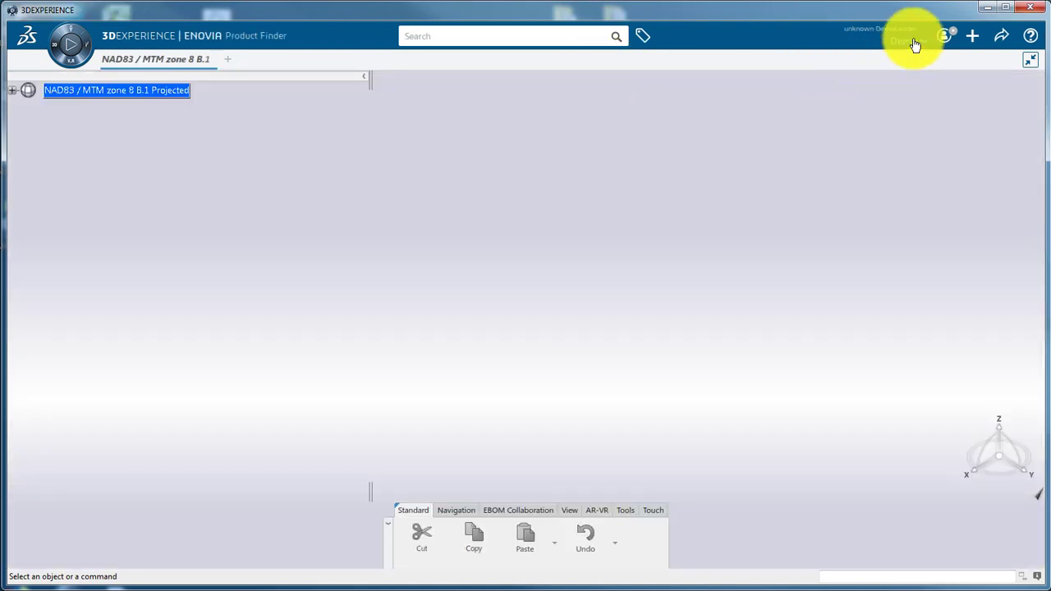
click(913, 41)
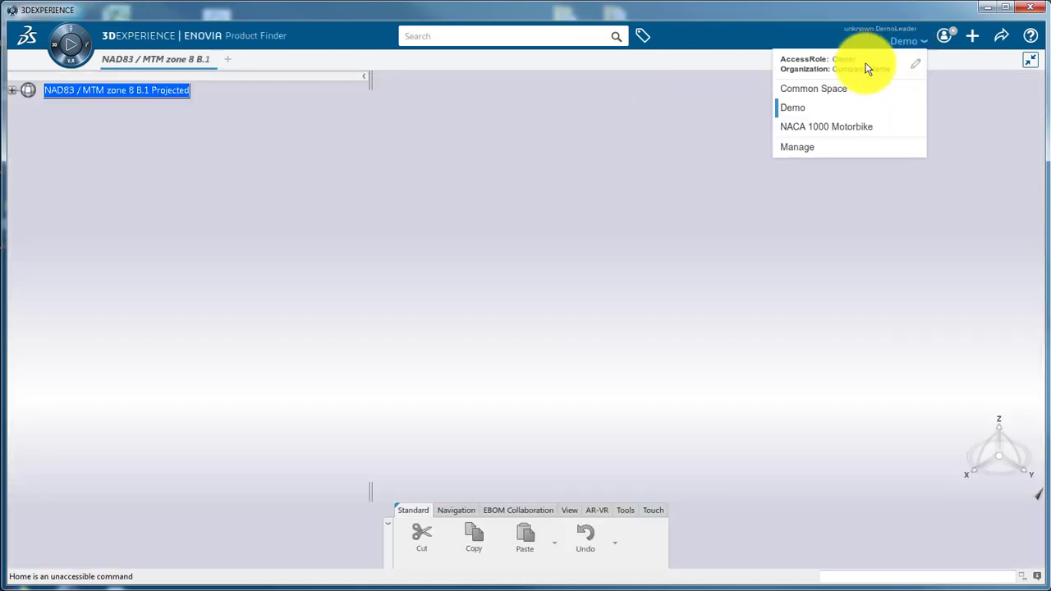
click(795, 115)
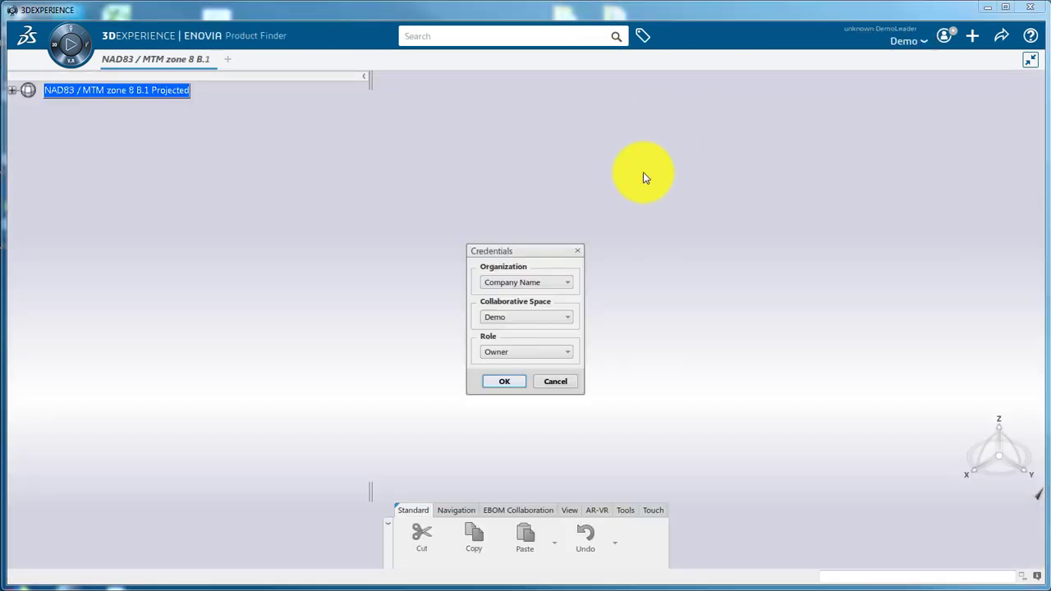
click(538, 353)
click(518, 366)
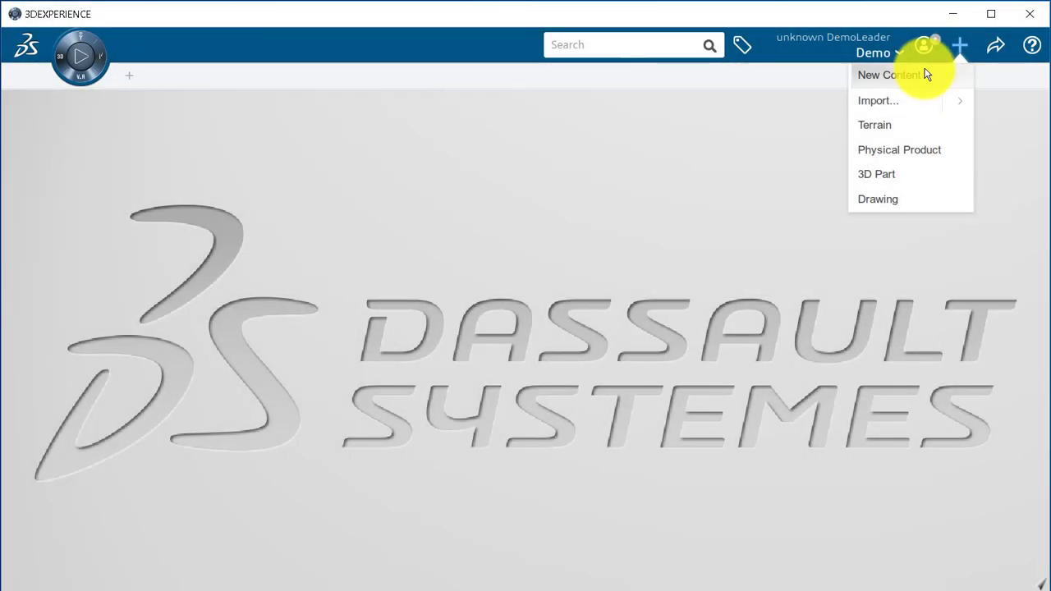
Create a new Site content item, Site00000023
click(869, 130)
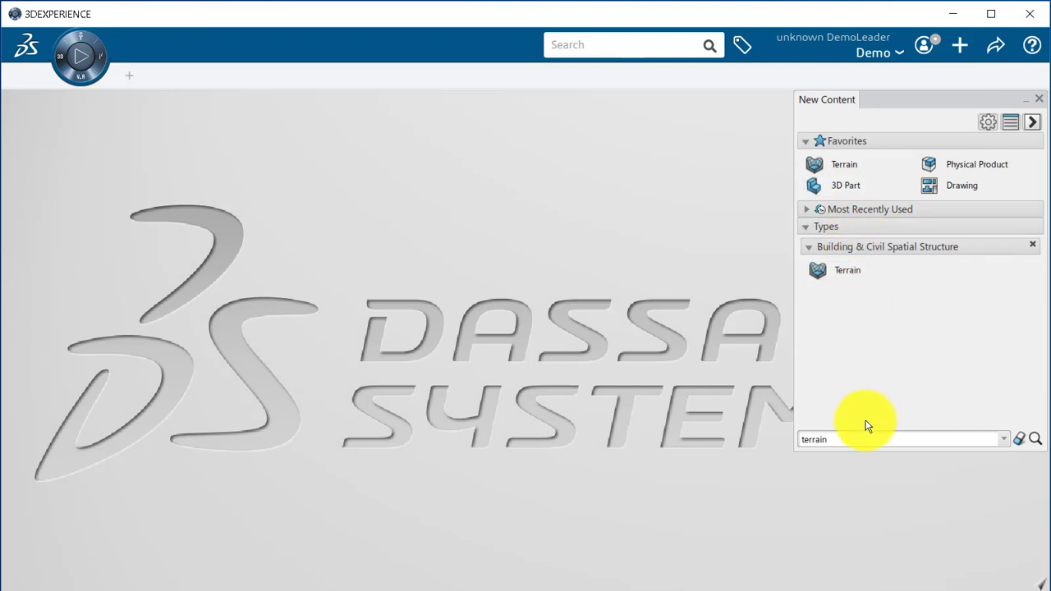
click(863, 439)
text(Site)
key(Return)
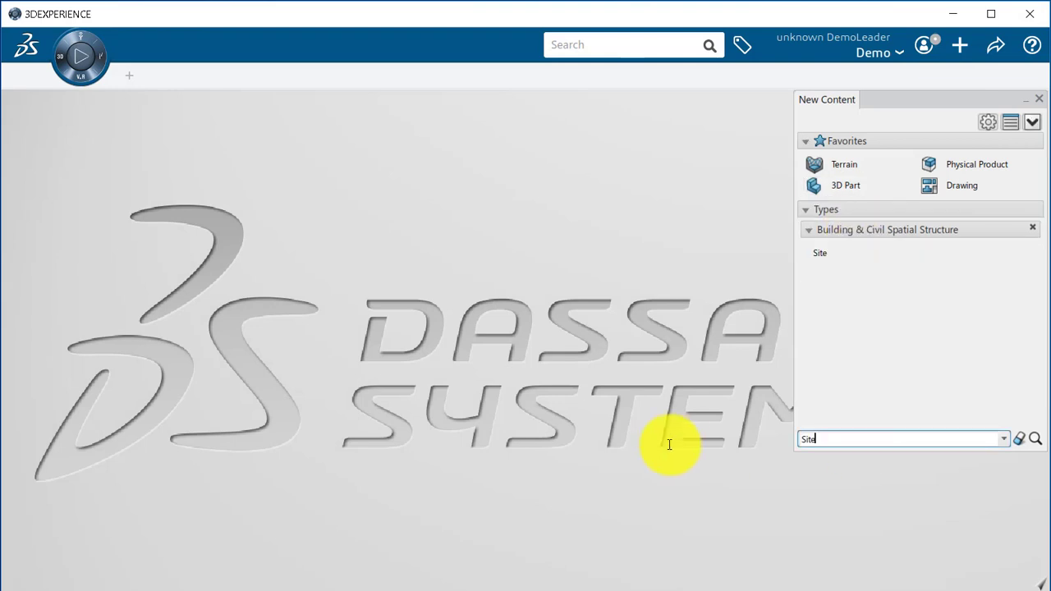
click(837, 264)
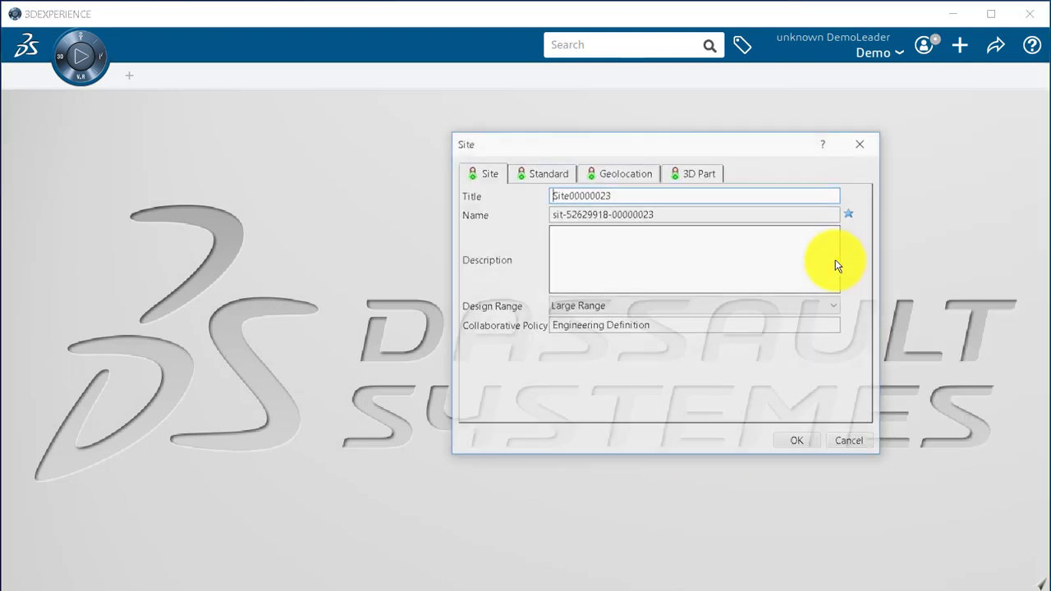
click(798, 446)
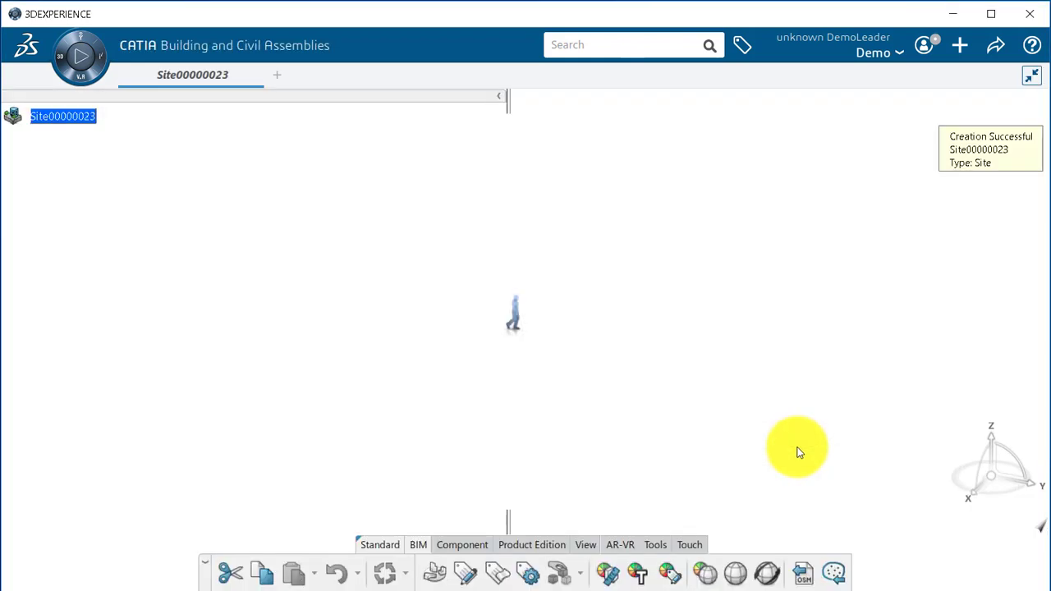
Geolocate Site00000023 in NAD83 / MTM zone 8 at easting 280000 m, northing 5000000 m
click(82, 116)
click(737, 568)
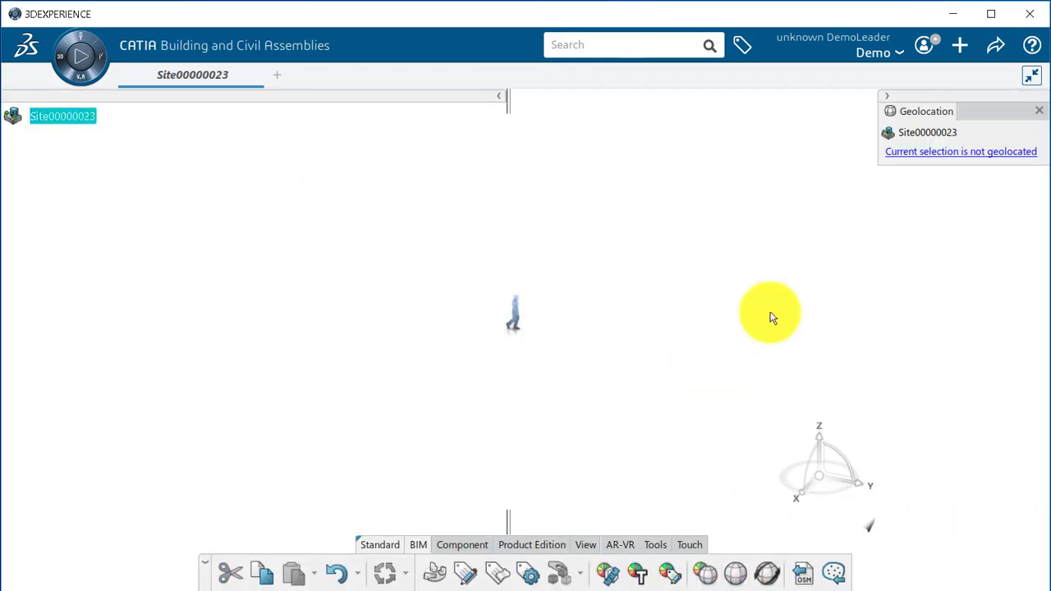
click(936, 154)
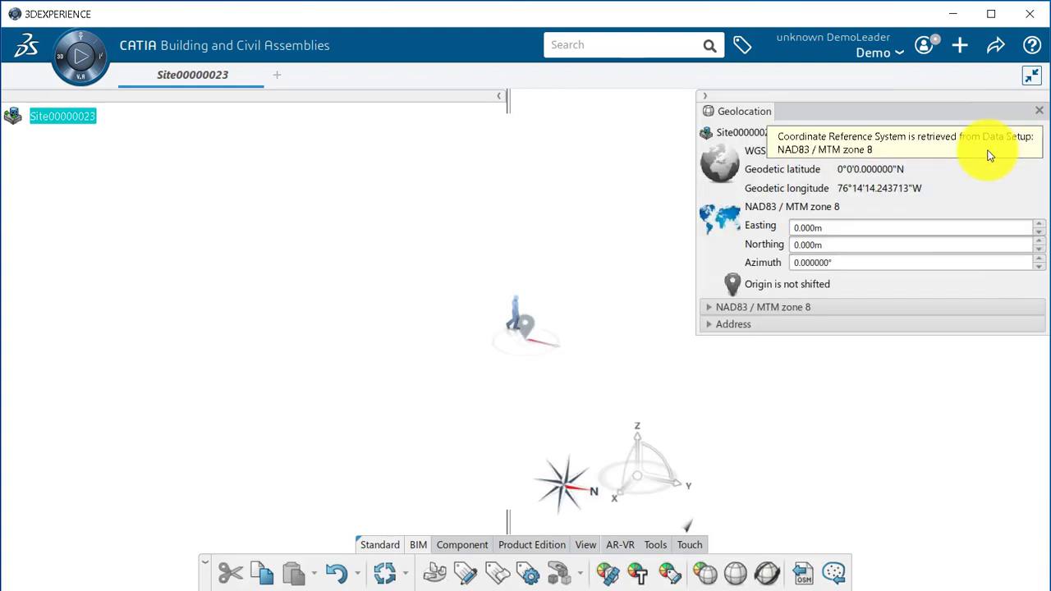
click(728, 308)
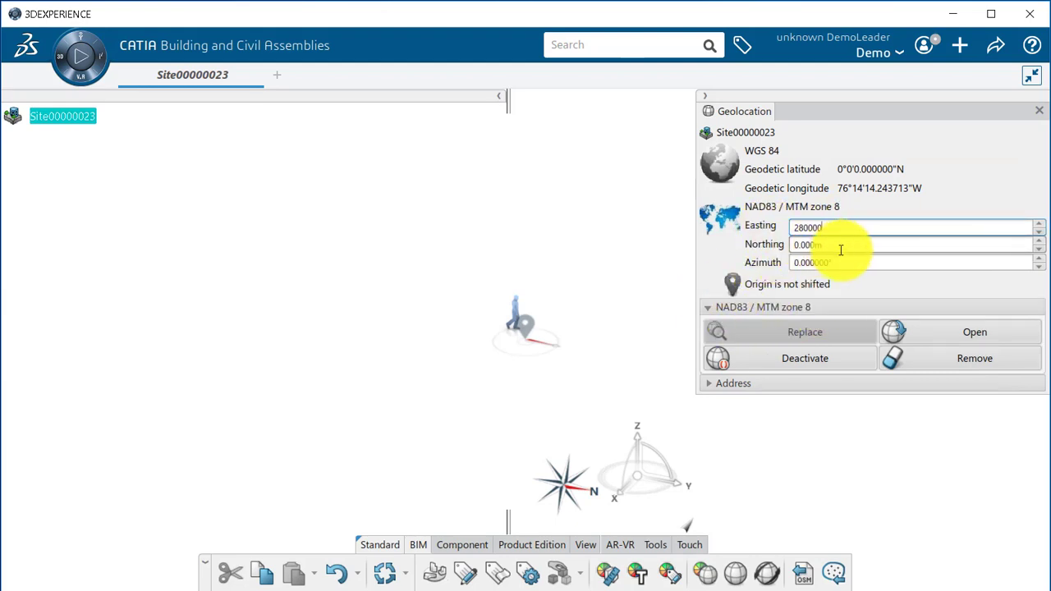
drag(832, 251, 770, 250)
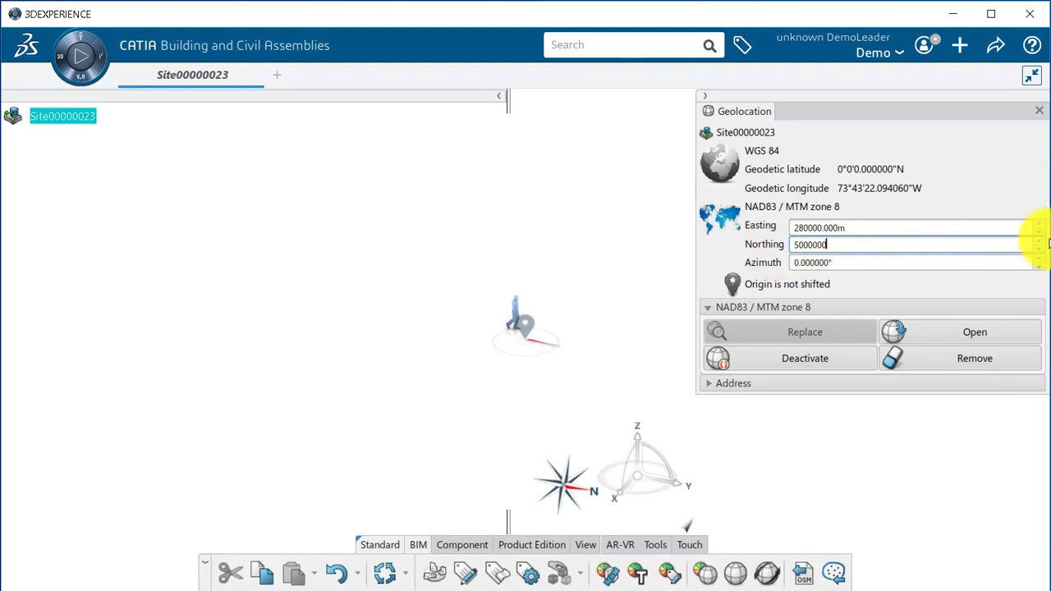
key(Return)
Show the site's geodetic position on a web map, near Riverfield, Quebec
right_click(800, 177)
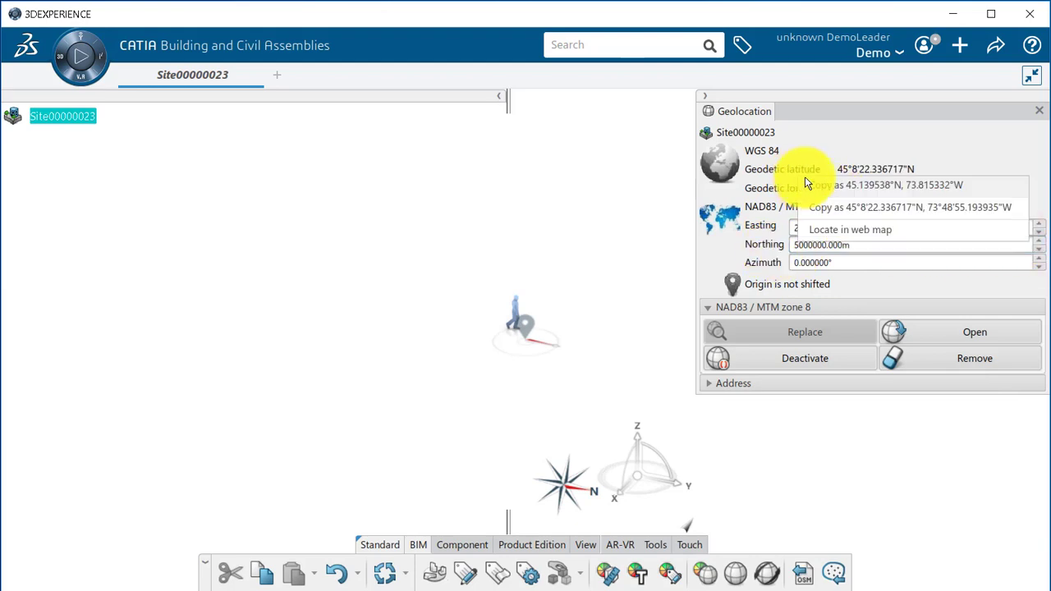
click(832, 229)
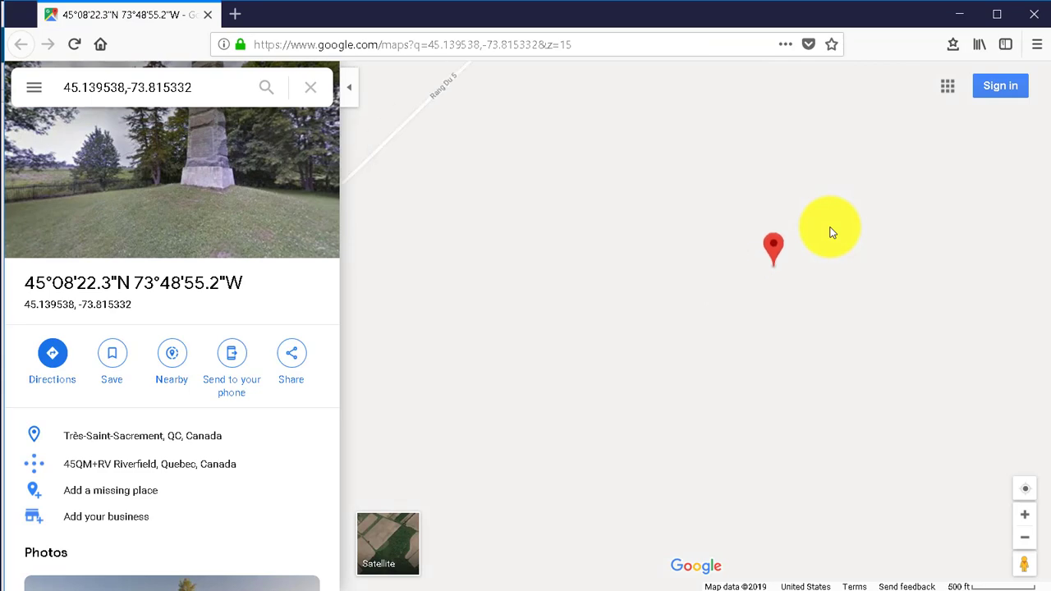
scroll(829, 233, down, 8)
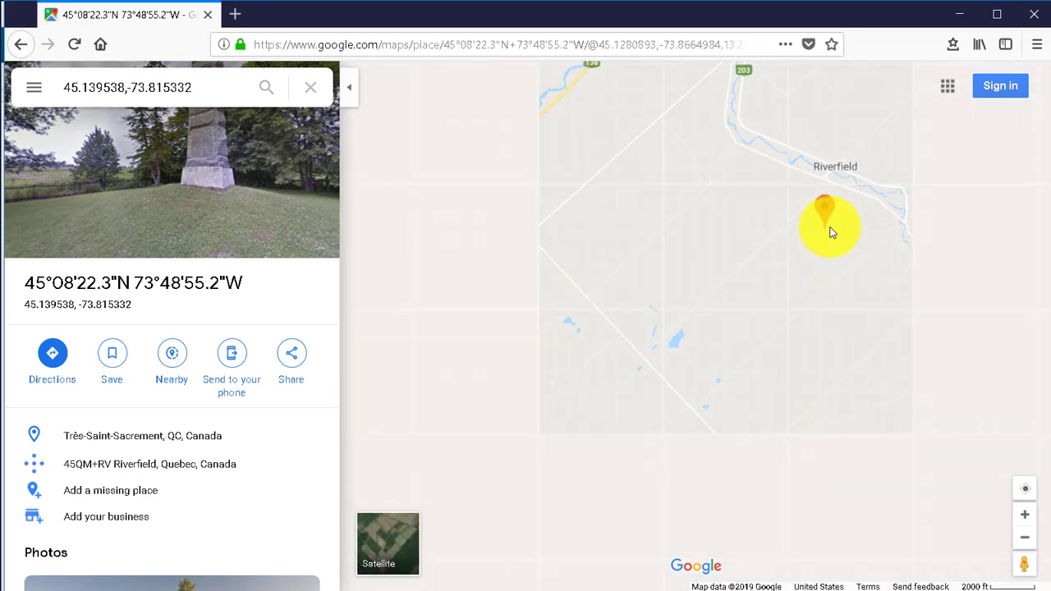